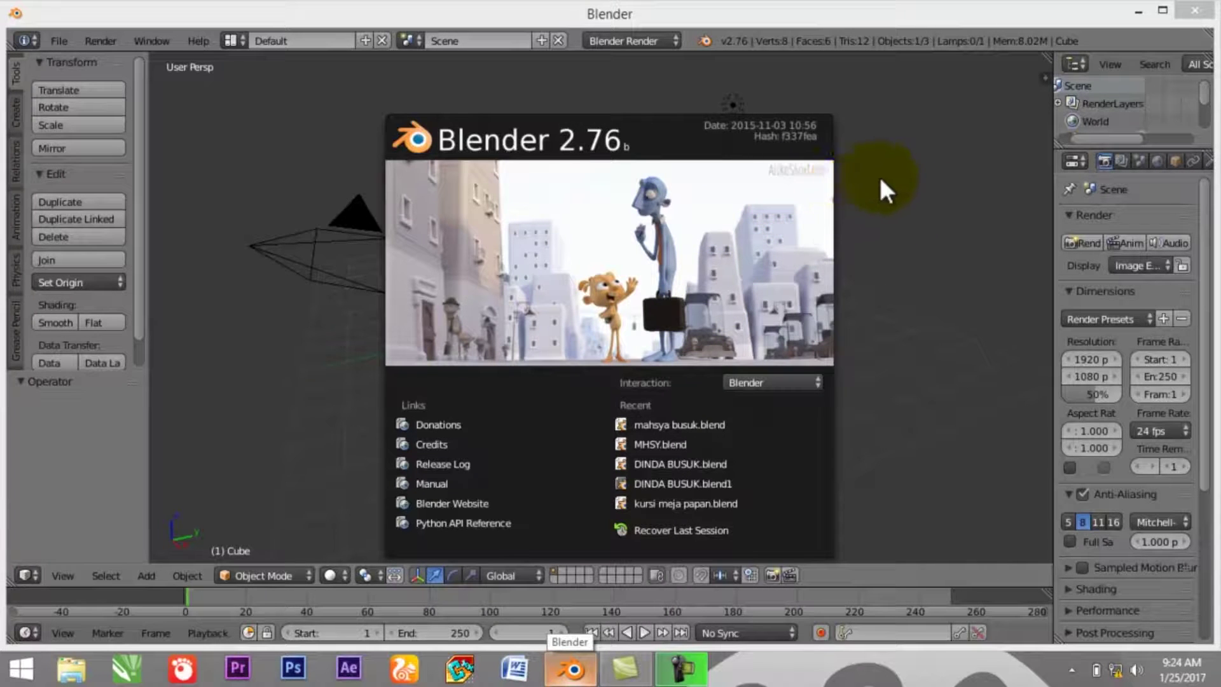
Dismiss the splash screen and switch the 3D view from perspective to orthographic projection
{"action": "left_click", "coordinate": [905, 181]}
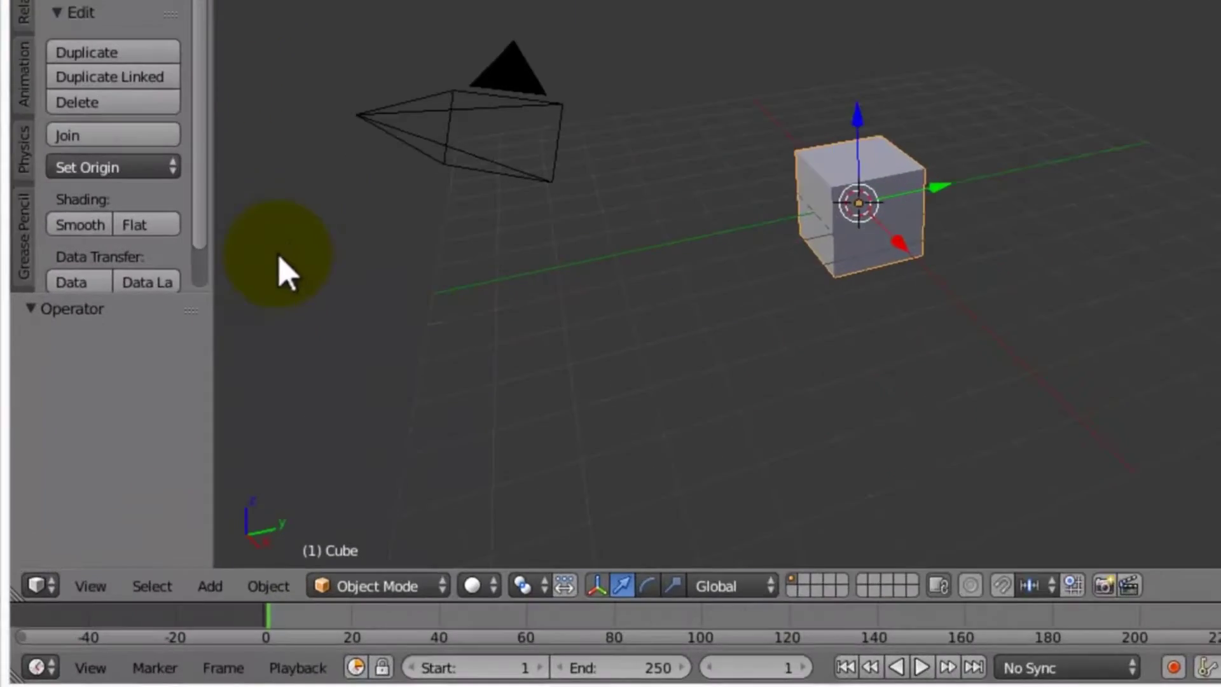
{"action": "left_click", "coordinate": [118, 602]}
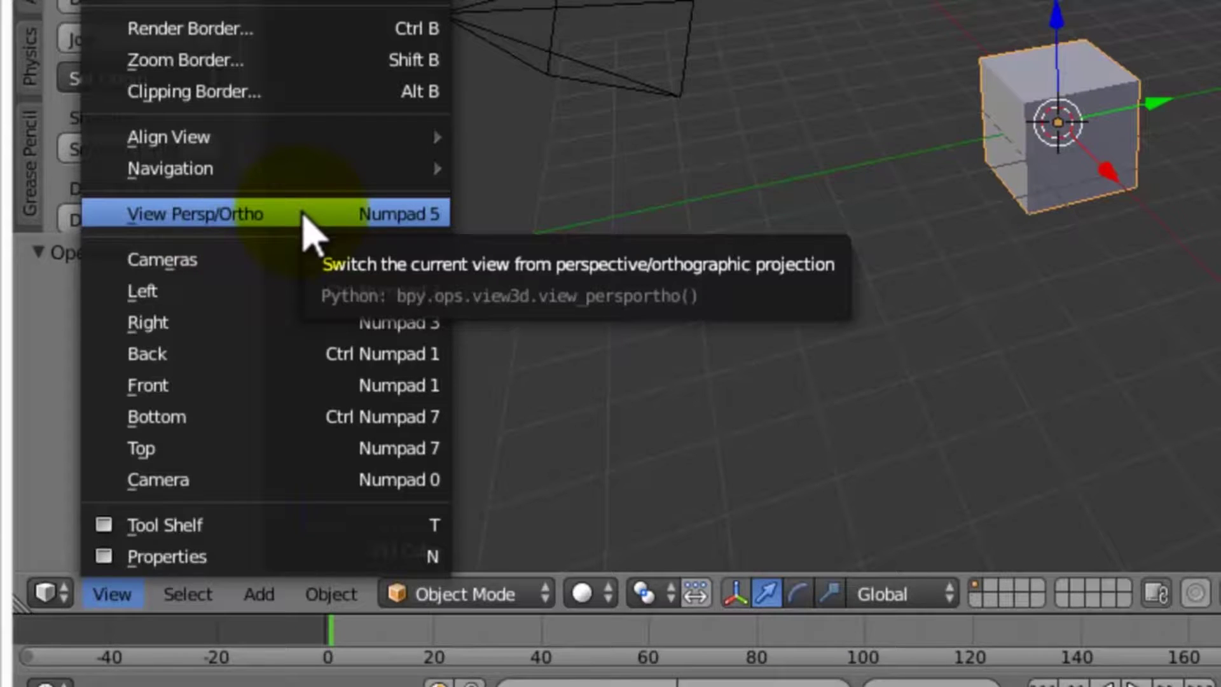
{"action": "left_click", "coordinate": [308, 230]}
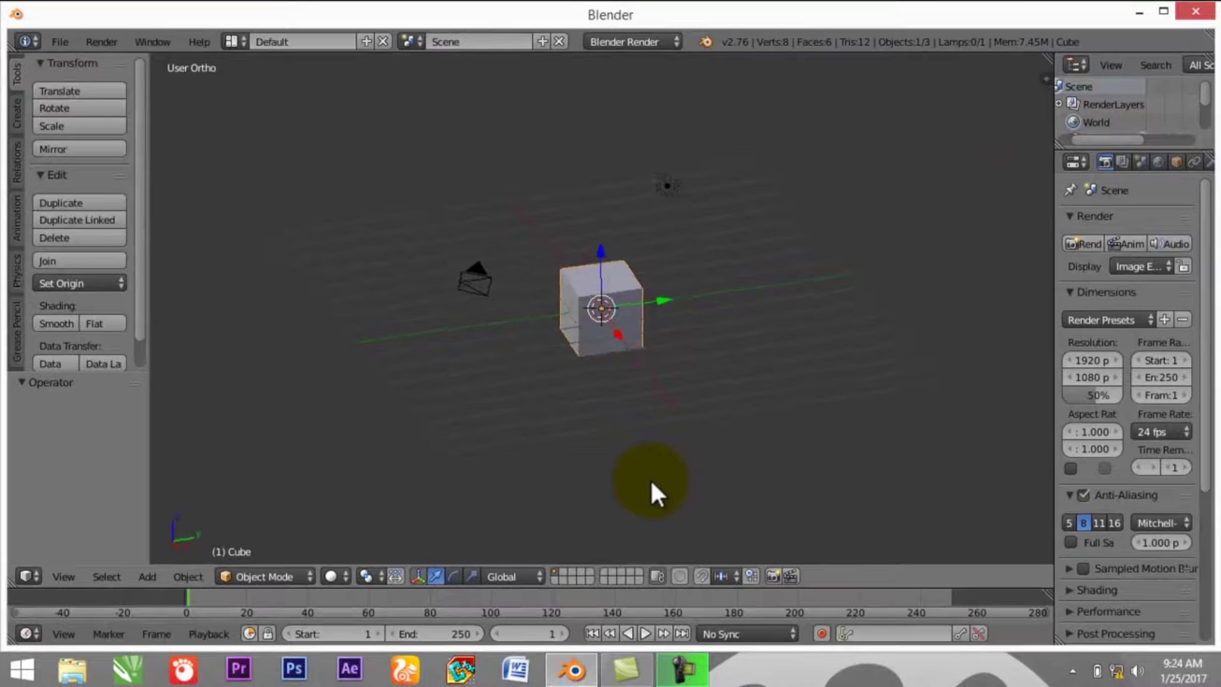
Raise the default cube above the grid by about 1.73 along Z and lower it again by about 0.27
{"action": "middle_click_drag", "start_coordinate": [649, 477], "coordinate": [614, 456]}
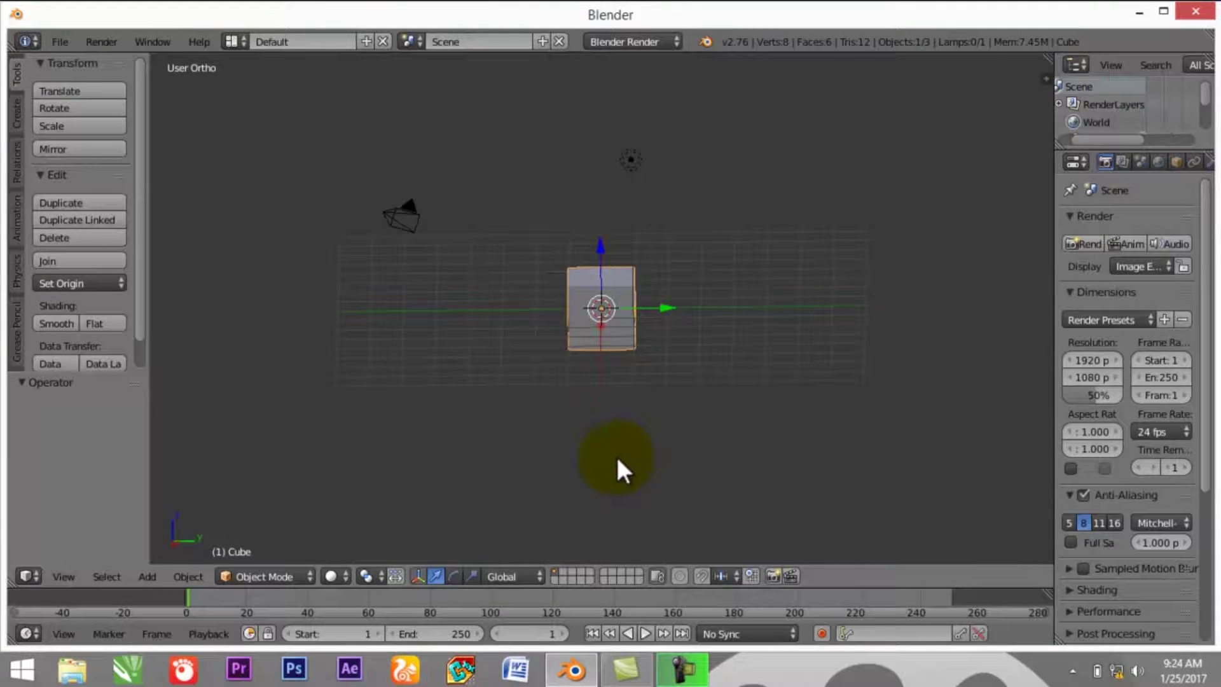
{"action": "left_click_drag", "start_coordinate": [597, 250], "coordinate": [594, 191]}
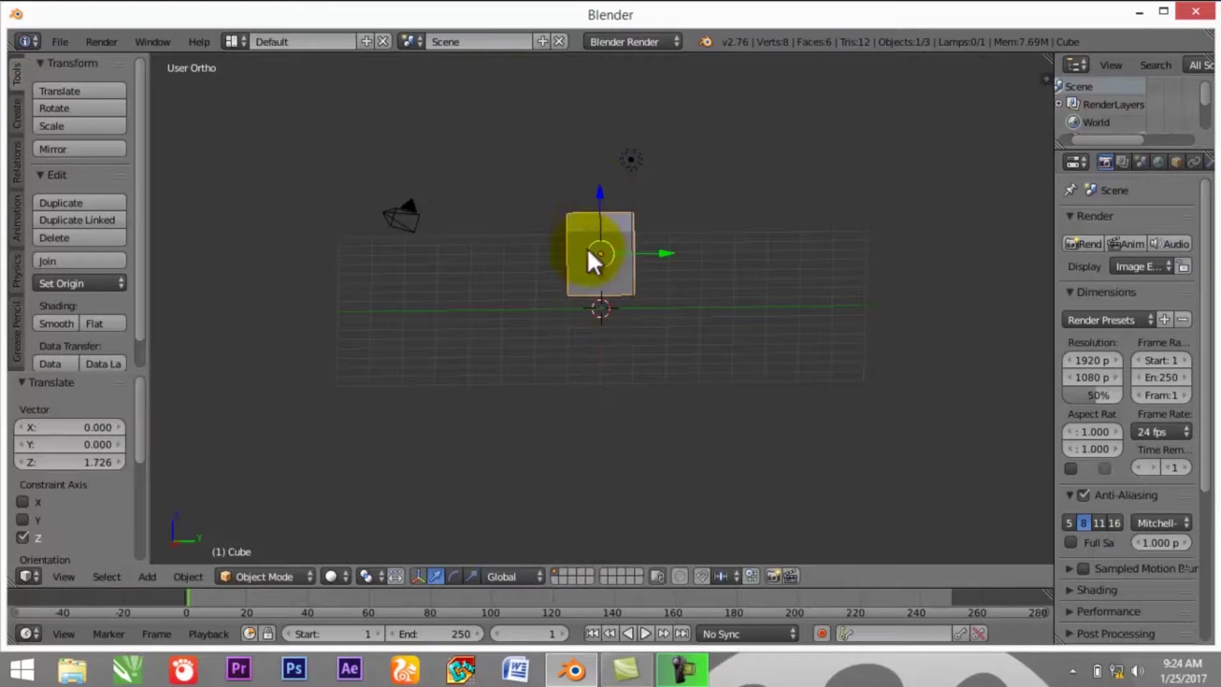
{"action": "mouse_move", "coordinate": [576, 425]}
{"action": "middle_mouse_down"}
{"action": "mouse_move", "coordinate": [575, 394]}
{"action": "mouse_move", "coordinate": [578, 405]}
{"action": "middle_mouse_up"}
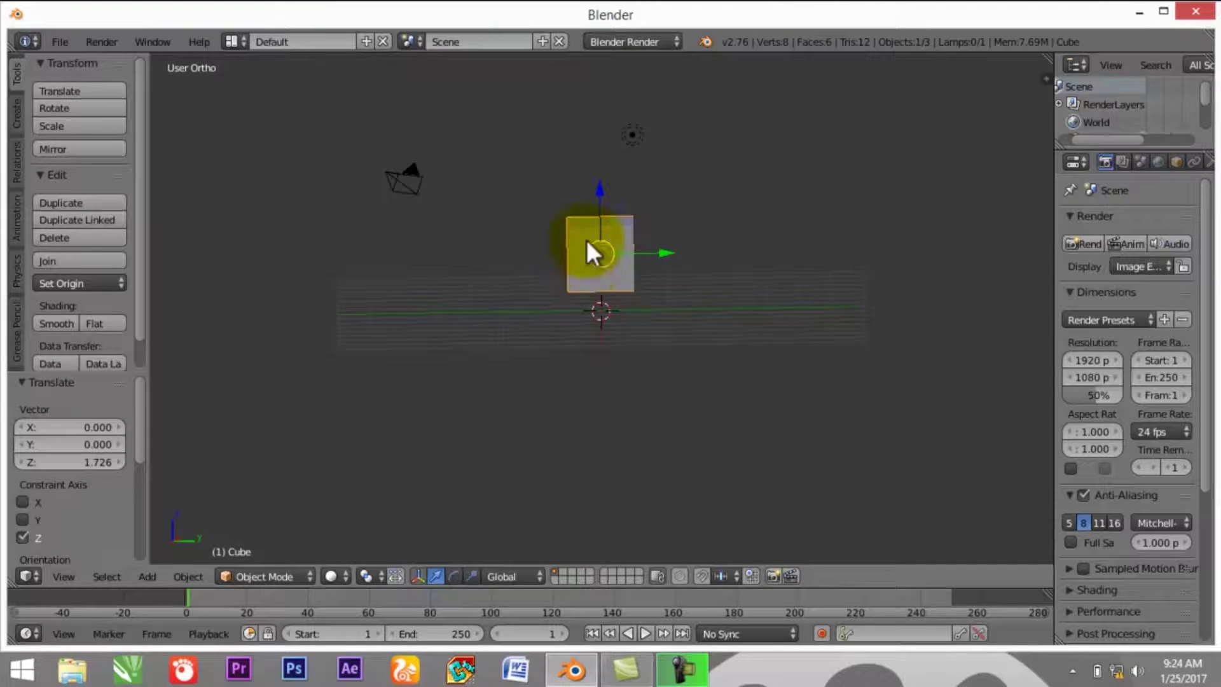
{"action": "left_click_drag", "start_coordinate": [597, 188], "coordinate": [582, 203]}
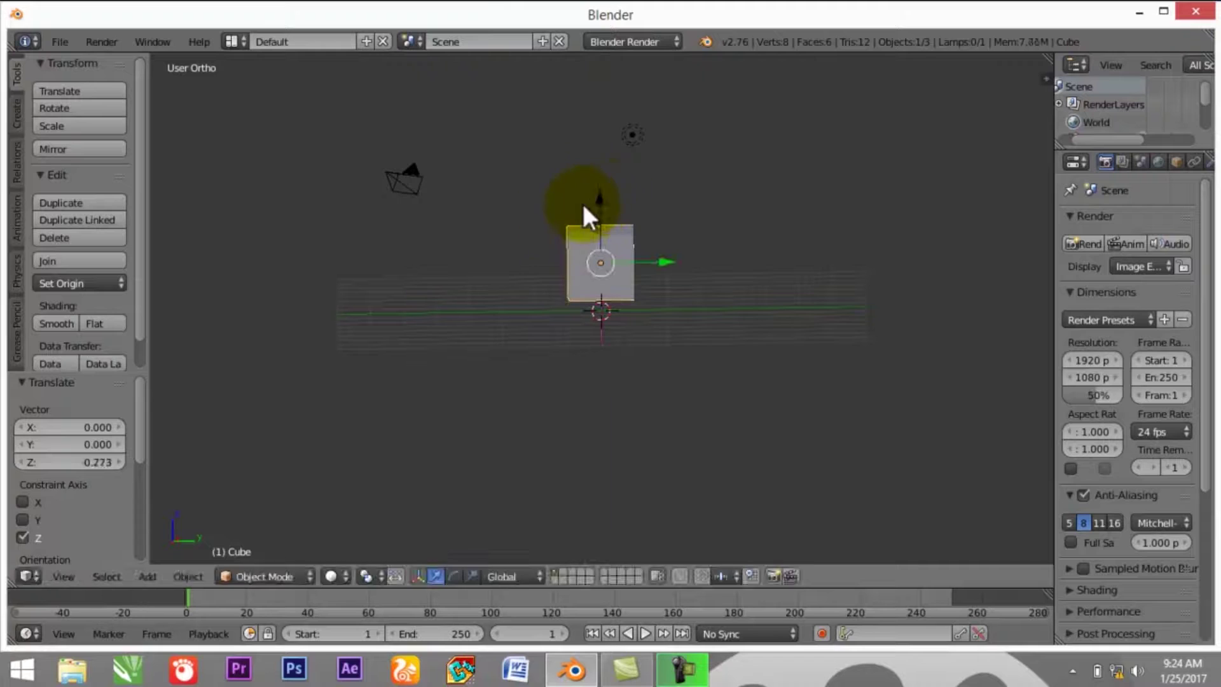
Scale the cube along Z by about 0.18 to flatten it into a slab
{"action": "key", "text": "s"}
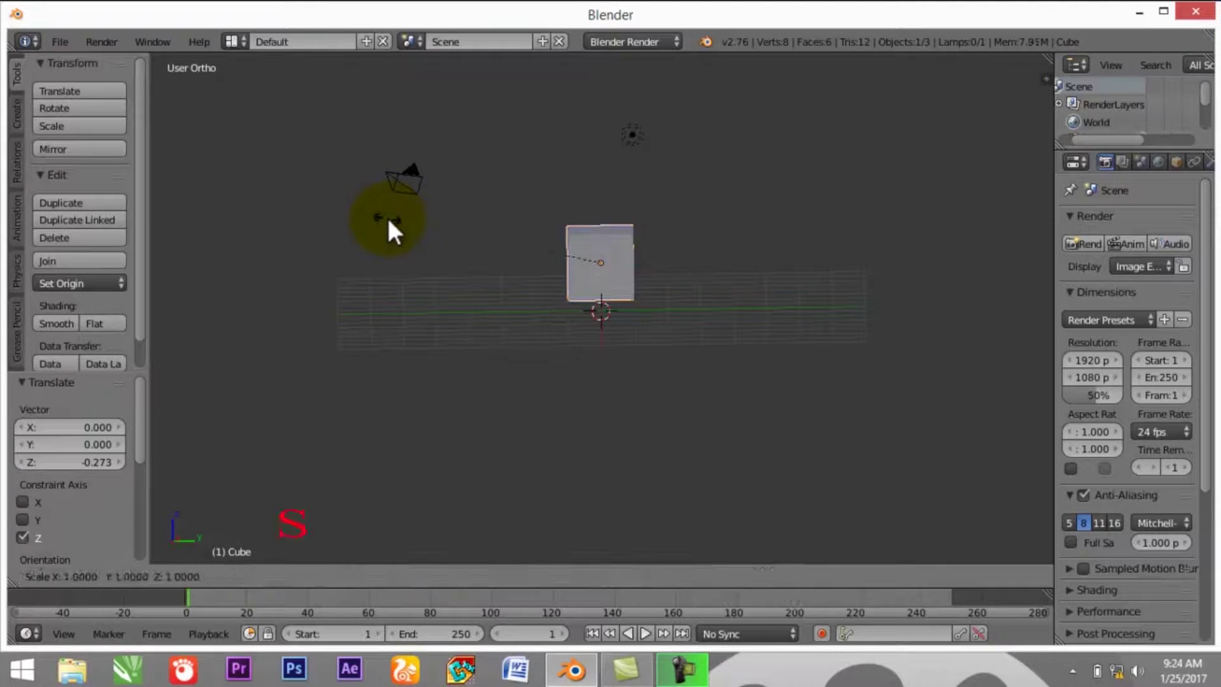
{"action": "key", "text": "z"}
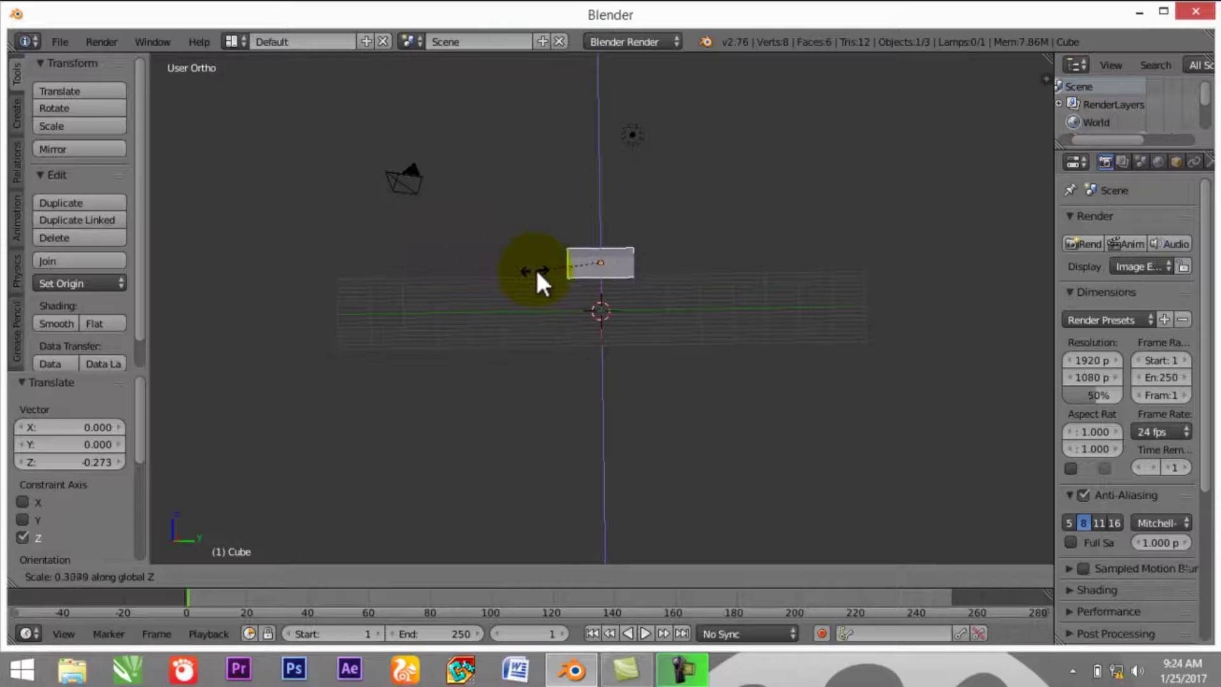
{"action": "left_click", "coordinate": [563, 272]}
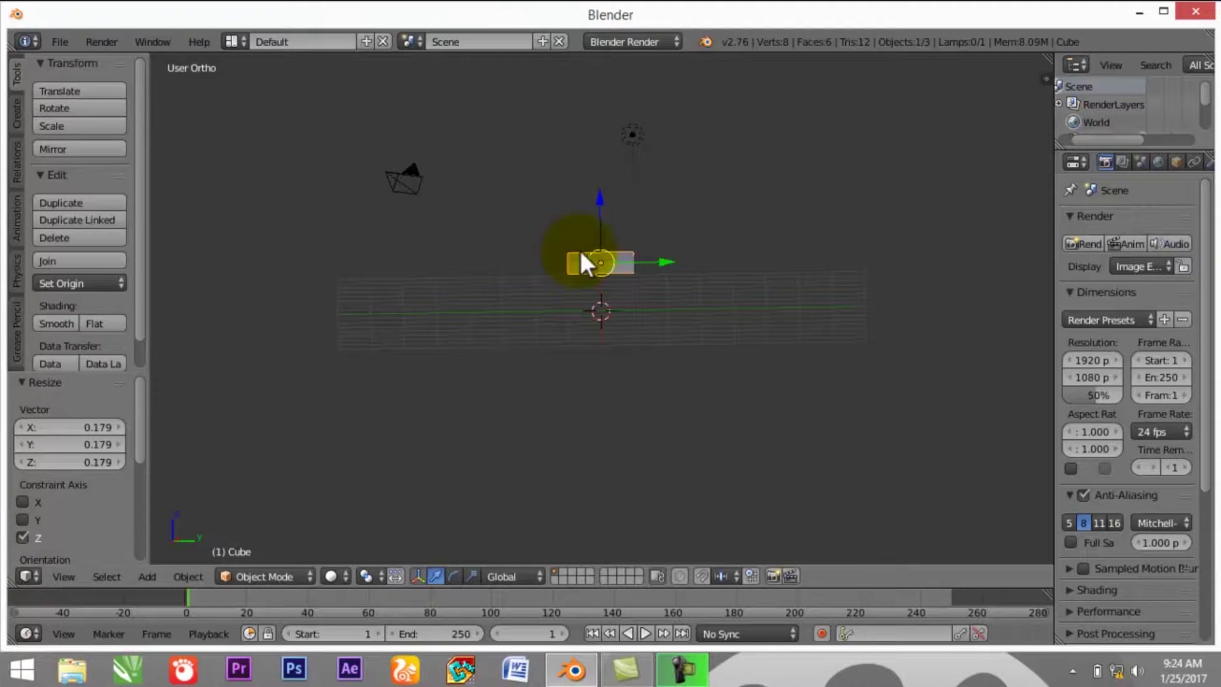
Scale the slab thinner along Z once more and lower it by about 0.16
{"action": "scroll", "coordinate": [577, 256], "scroll_direction": "up", "scroll_amount": 8}
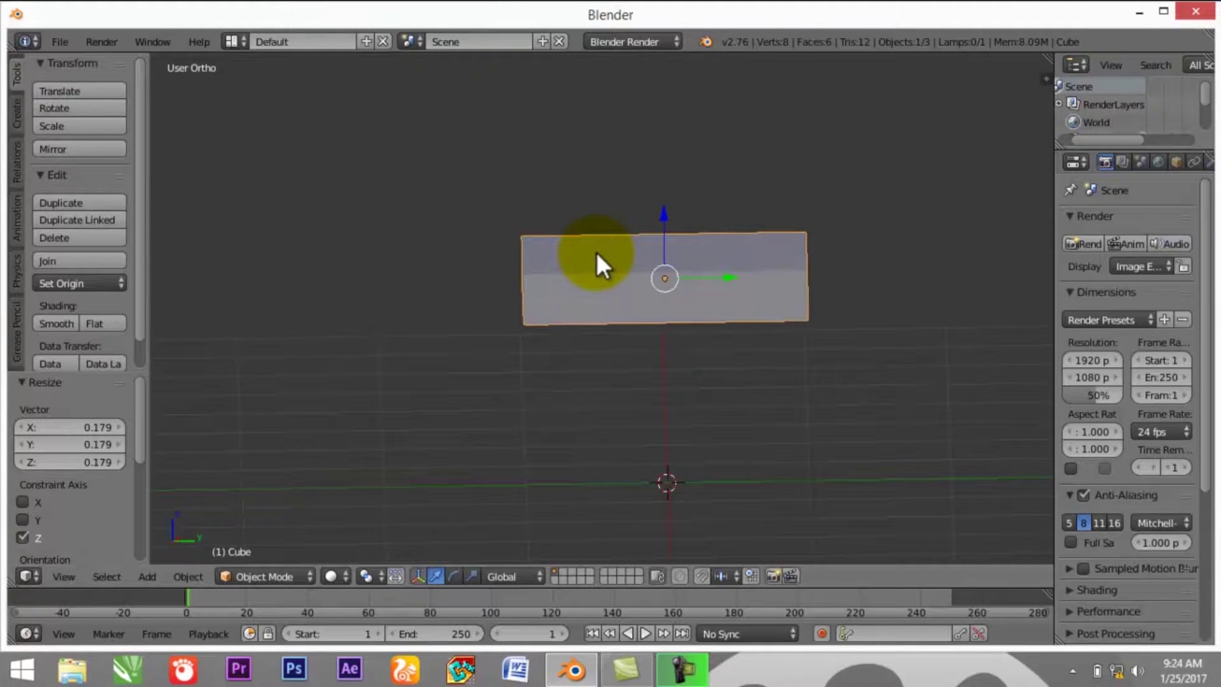
{"action": "scroll", "coordinate": [596, 252], "scroll_direction": "up", "scroll_amount": 3}
{"action": "scroll", "coordinate": [596, 252], "scroll_direction": "down", "scroll_amount": 1, "text": "ctrl"}
{"action": "scroll", "coordinate": [596, 252], "scroll_direction": "down", "scroll_amount": 1, "text": "ctrl"}
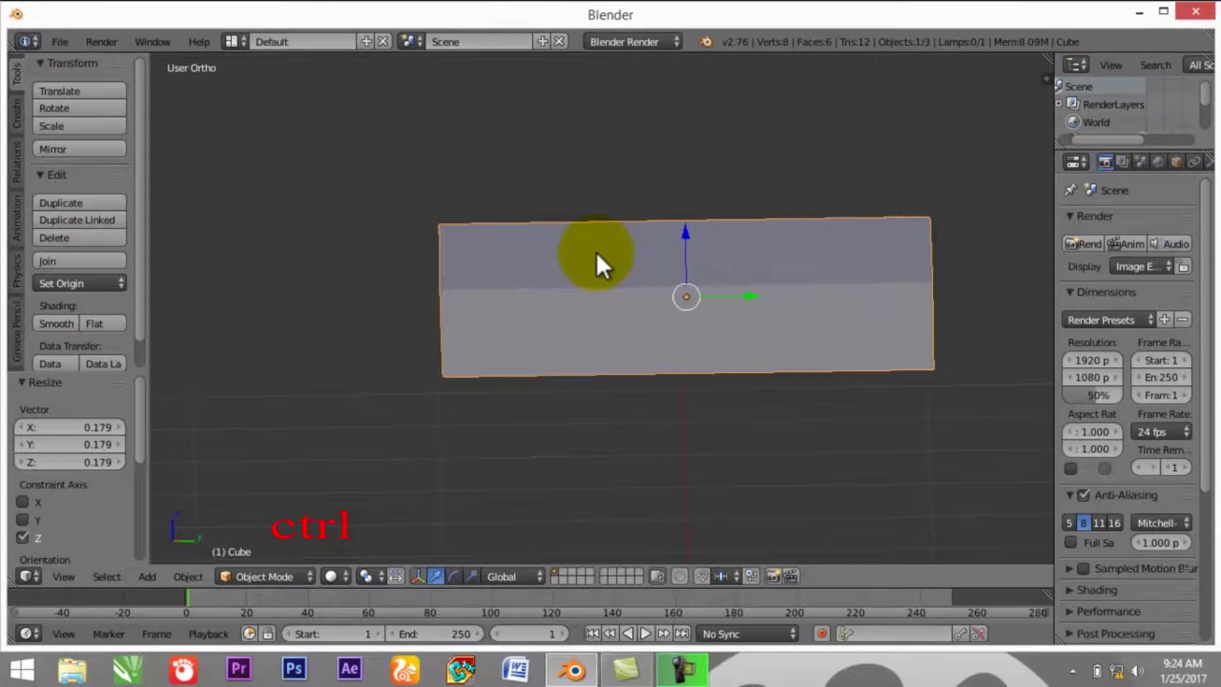
{"action": "scroll", "coordinate": [597, 252], "scroll_direction": "down", "scroll_amount": 1, "text": "ctrl"}
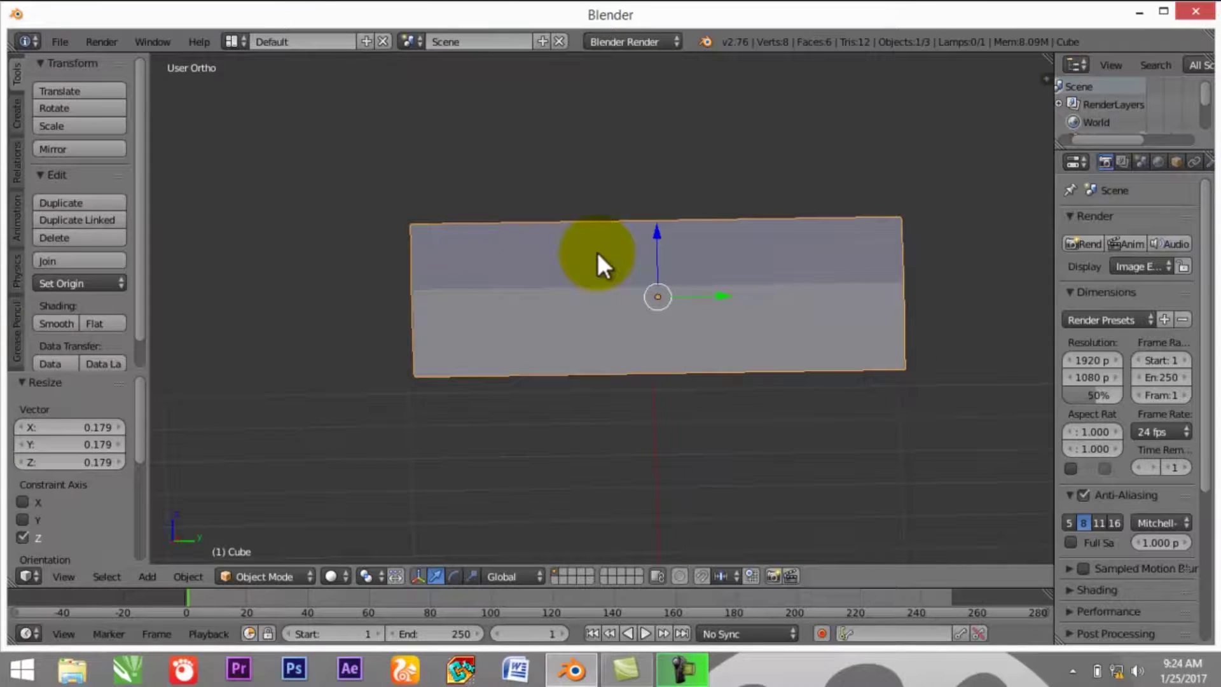
{"action": "scroll", "coordinate": [597, 252], "scroll_direction": "up", "scroll_amount": 3, "text": "shift"}
{"action": "scroll", "coordinate": [597, 252], "scroll_direction": "down", "scroll_amount": 2, "text": "shift"}
{"action": "scroll", "coordinate": [597, 252], "scroll_direction": "up", "scroll_amount": 1, "text": "shift"}
{"action": "scroll", "coordinate": [597, 252], "scroll_direction": "down", "scroll_amount": 2, "text": "shift"}
{"action": "middle_click_drag", "start_coordinate": [432, 363], "coordinate": [350, 404]}
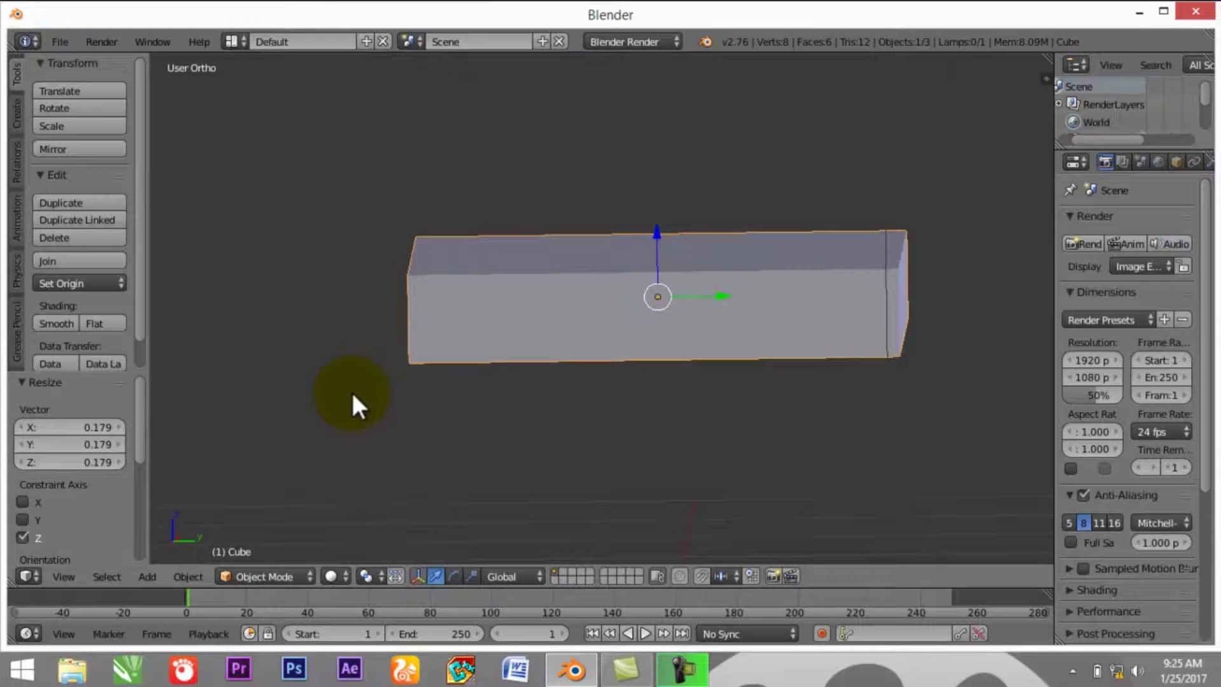
{"action": "key", "text": "s"}
{"action": "key", "text": "z"}
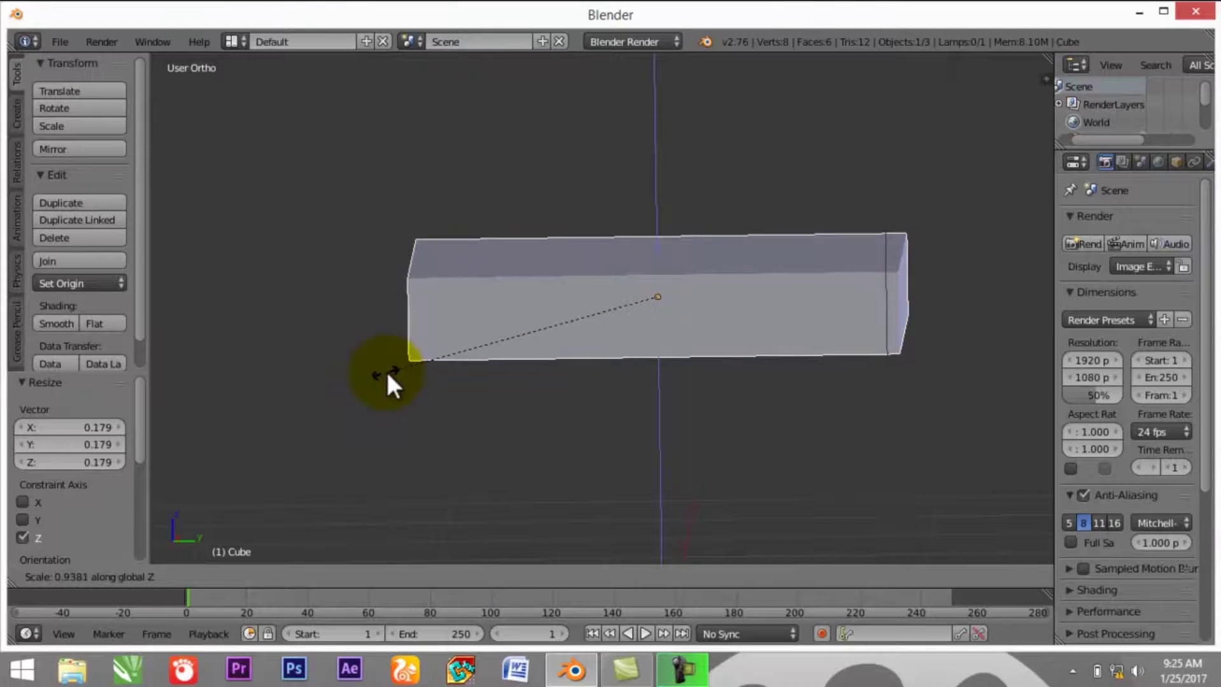
{"action": "left_click", "coordinate": [483, 355]}
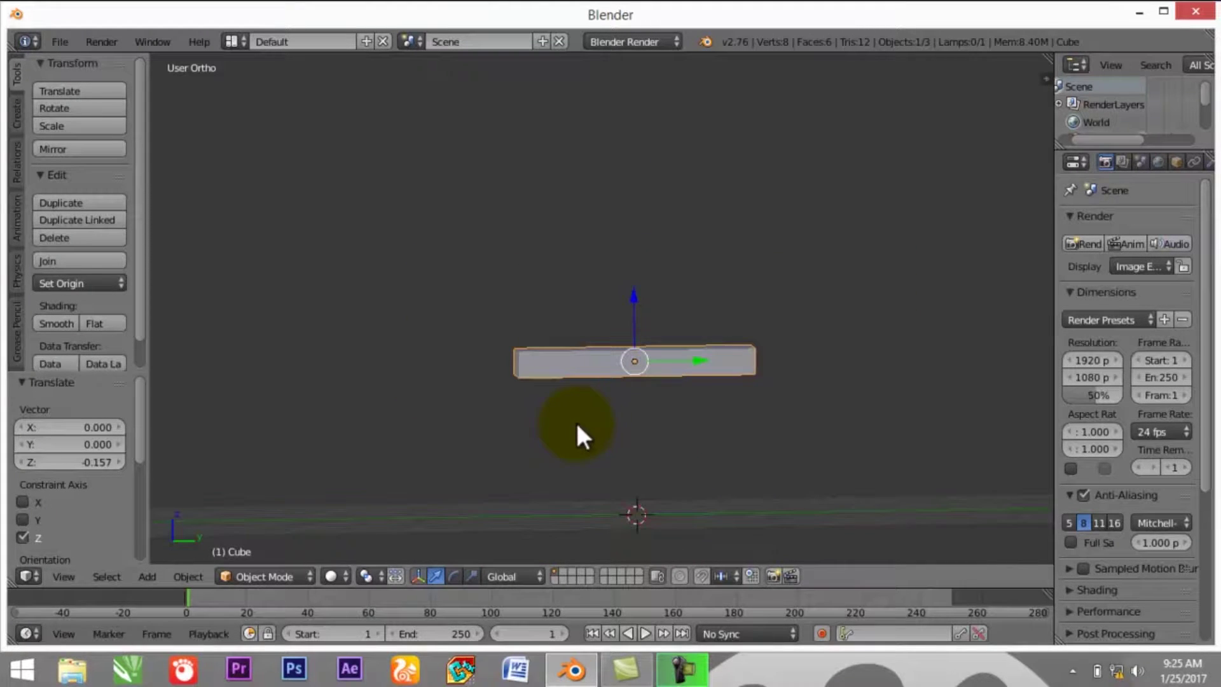
Enter Edit Mode on the slab and deselect all of its geometry
{"action": "key", "text": "Tab"}
{"action": "key", "text": "Tab"}
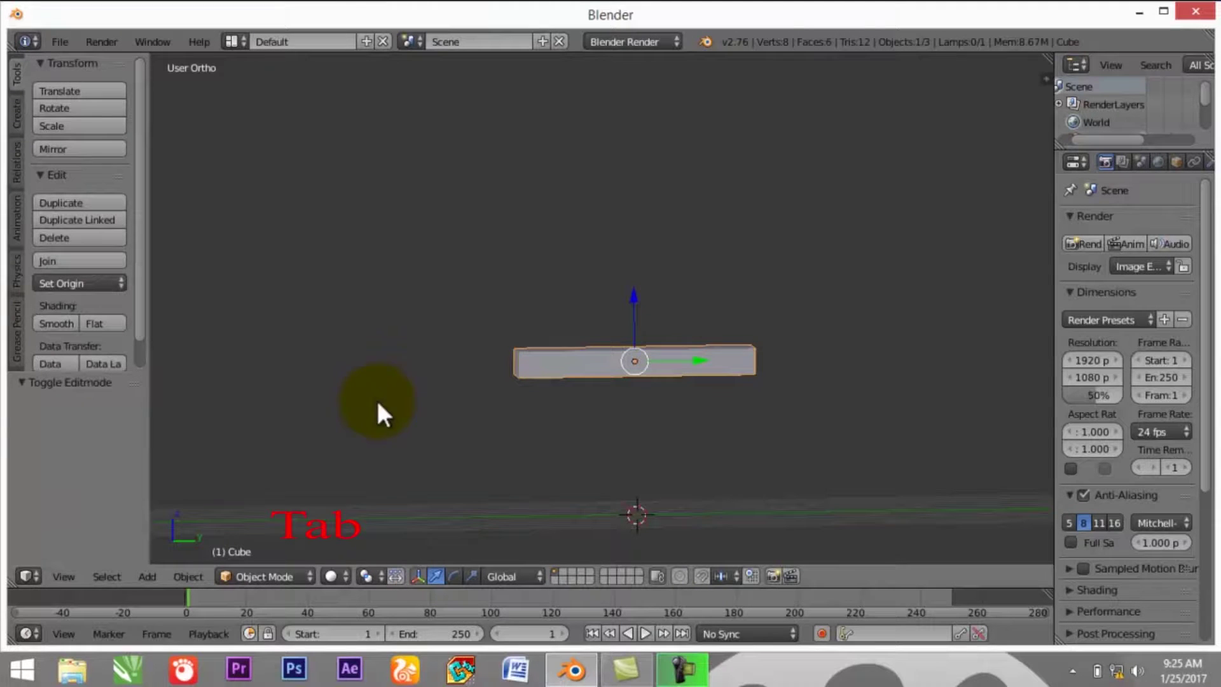
{"action": "left_click", "coordinate": [300, 576]}
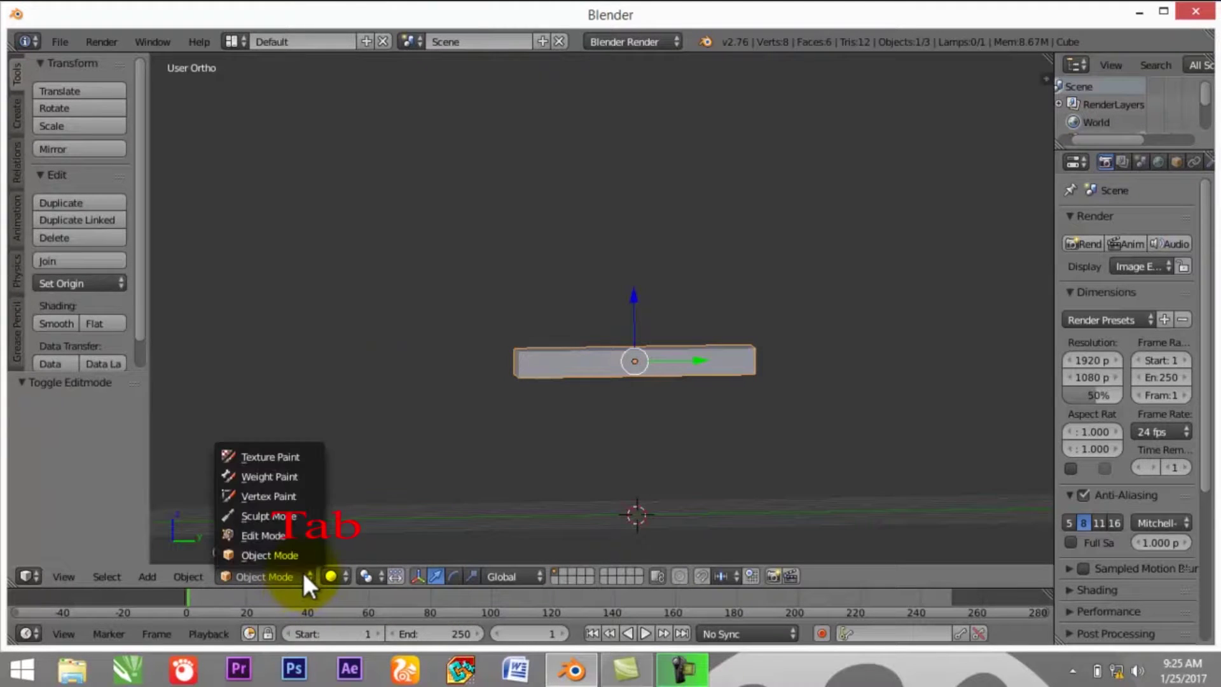
{"action": "left_click", "coordinate": [311, 535]}
{"action": "middle_click_drag", "start_coordinate": [403, 452], "coordinate": [398, 496]}
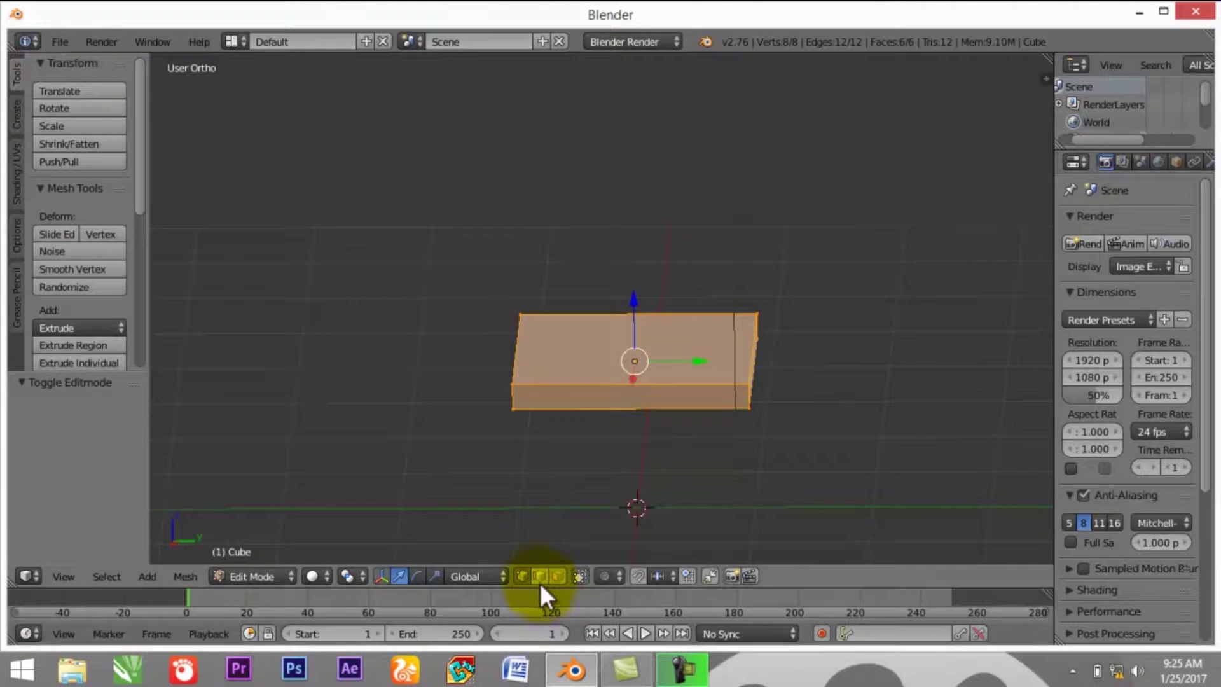
{"action": "key", "text": "a"}
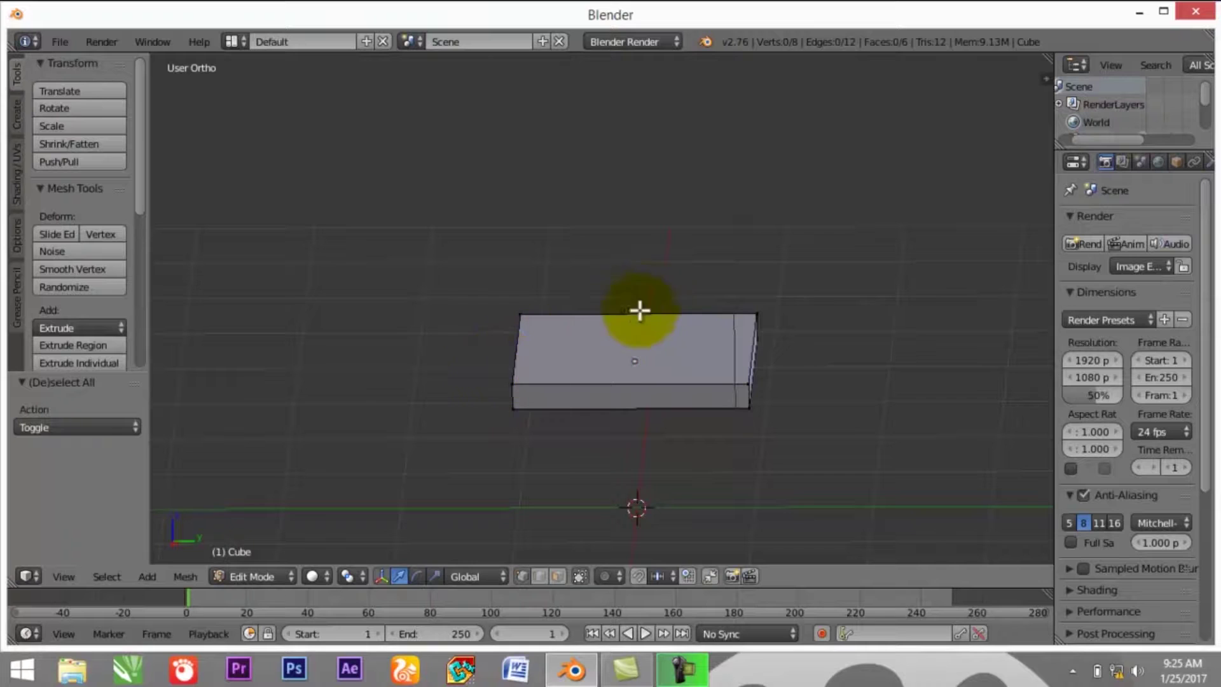
Add two single loop cuts across the slab, one slid close to its +Y end and one close to its -Y end
{"action": "key", "text": "ctrl+r"}
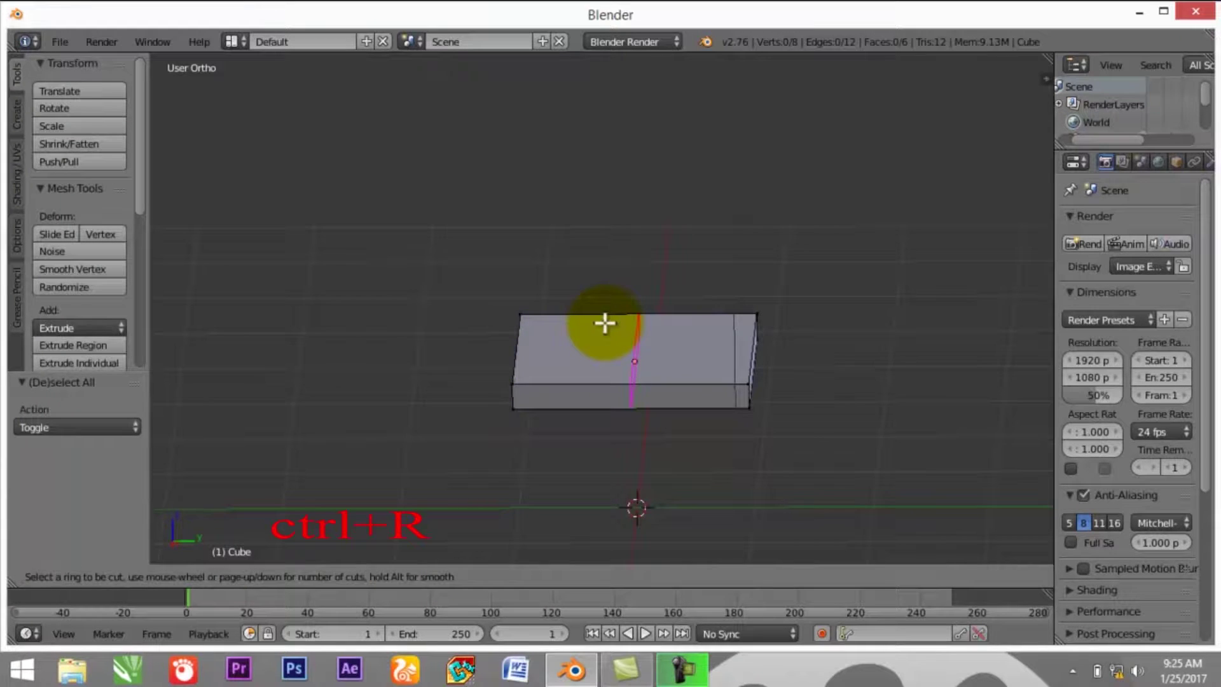
{"action": "left_click", "coordinate": [634, 356]}
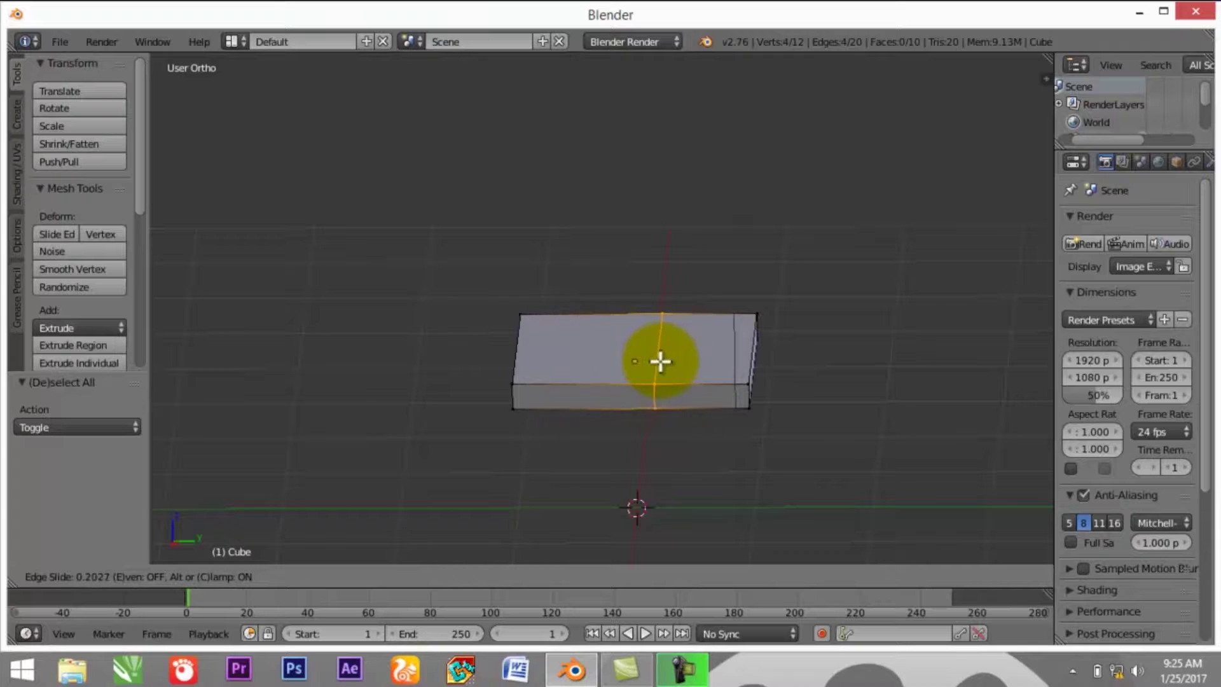
{"action": "left_click", "coordinate": [735, 372]}
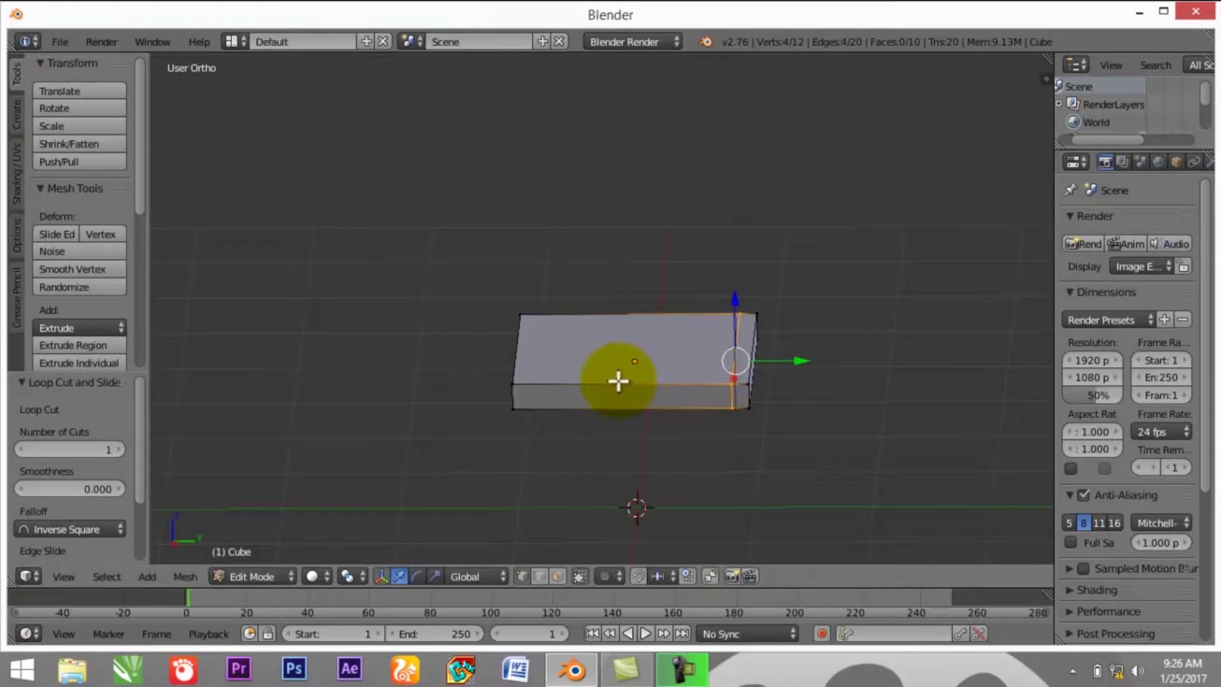
{"action": "key", "text": "ctrl+r"}
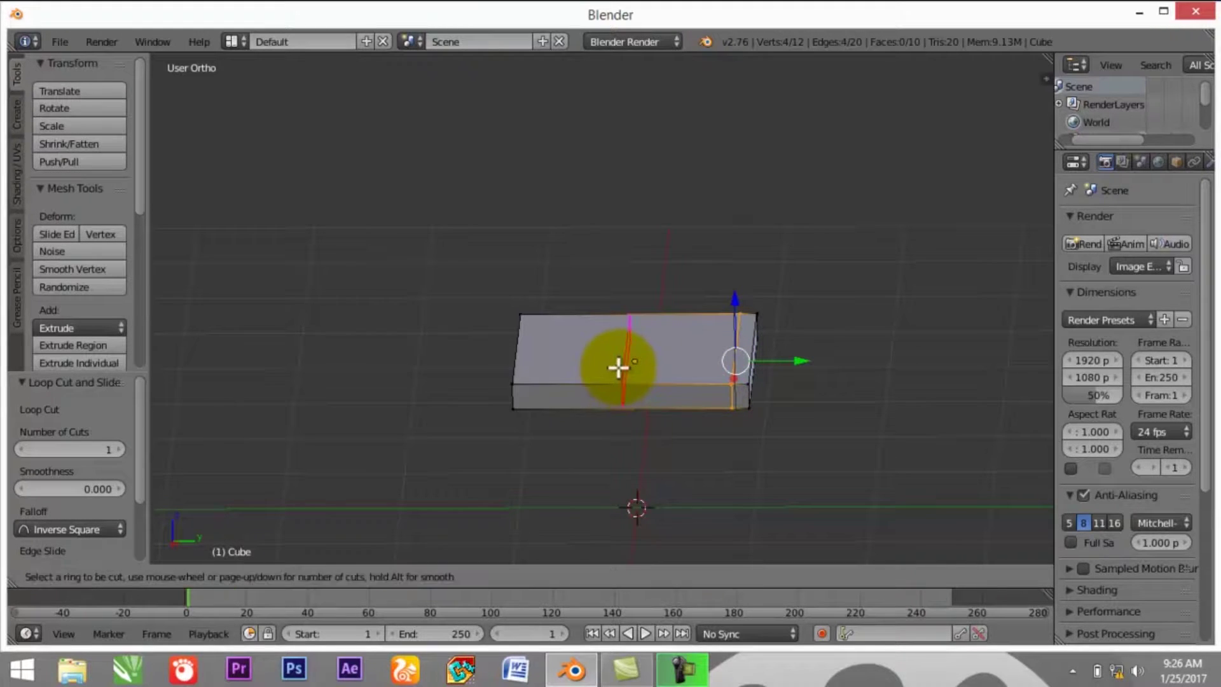
{"action": "left_click", "coordinate": [622, 367]}
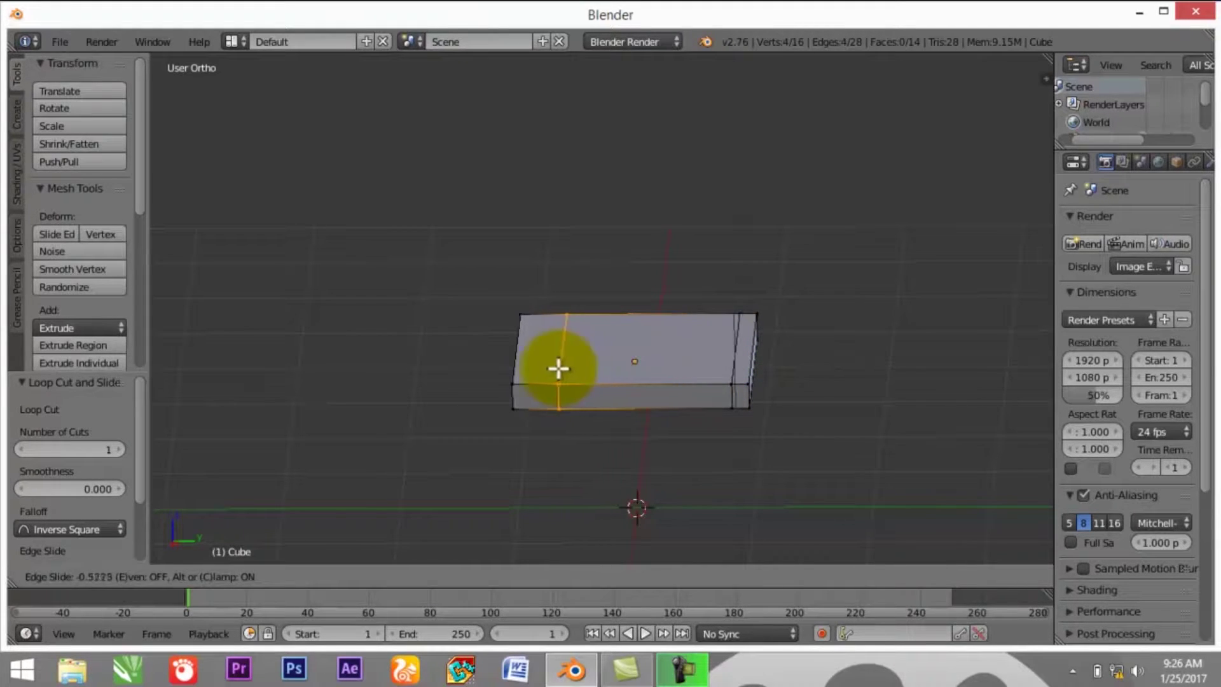
{"action": "left_click", "coordinate": [526, 373]}
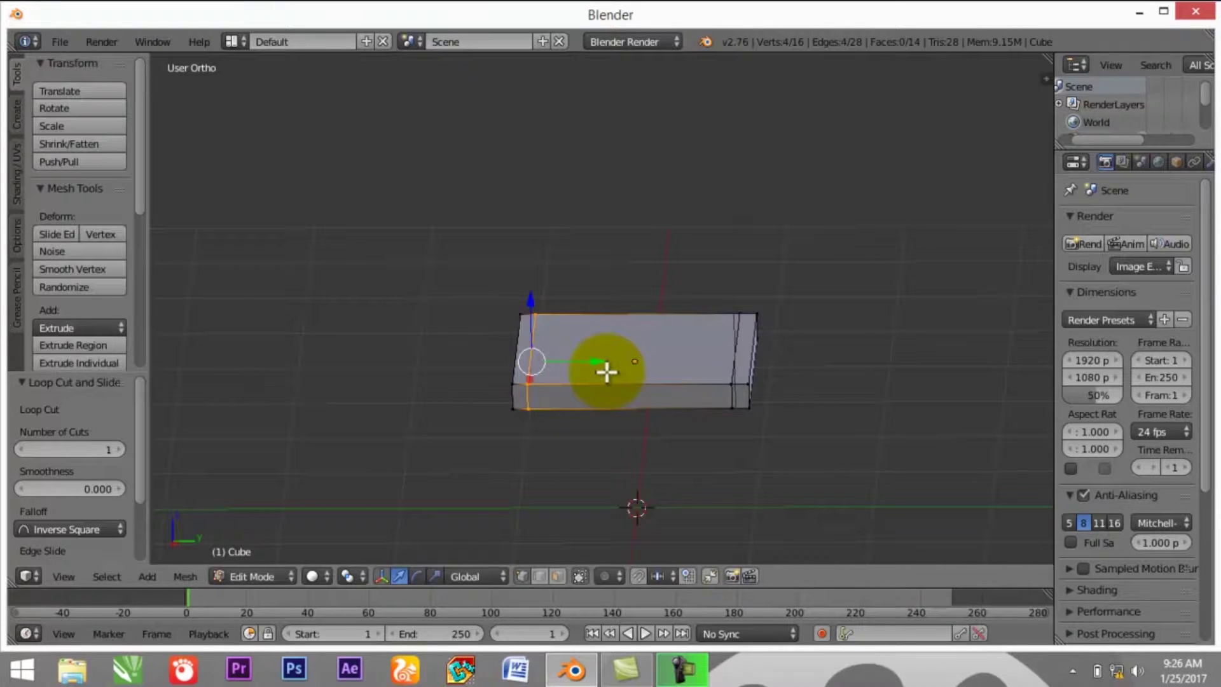
Add two evenly spaced loop cuts across the slab's middle section, leaving them unslid
{"action": "key", "text": "ctrl+r"}
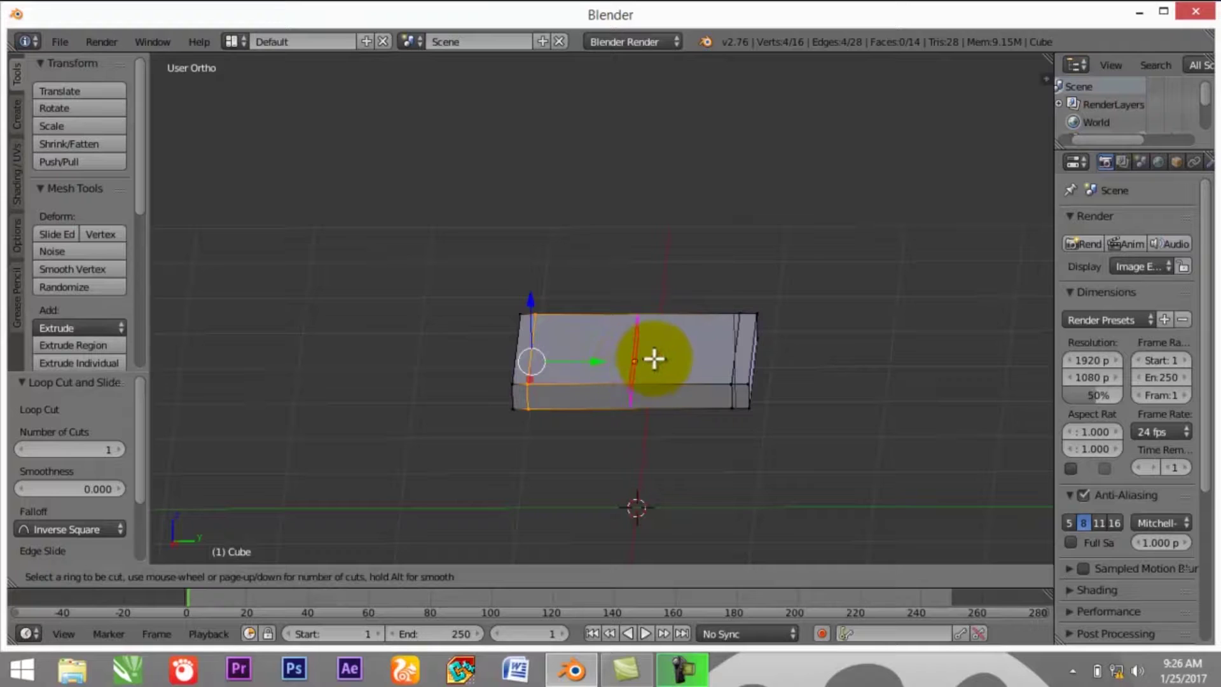
{"action": "scroll", "coordinate": [629, 363], "scroll_direction": "up", "scroll_amount": 9}
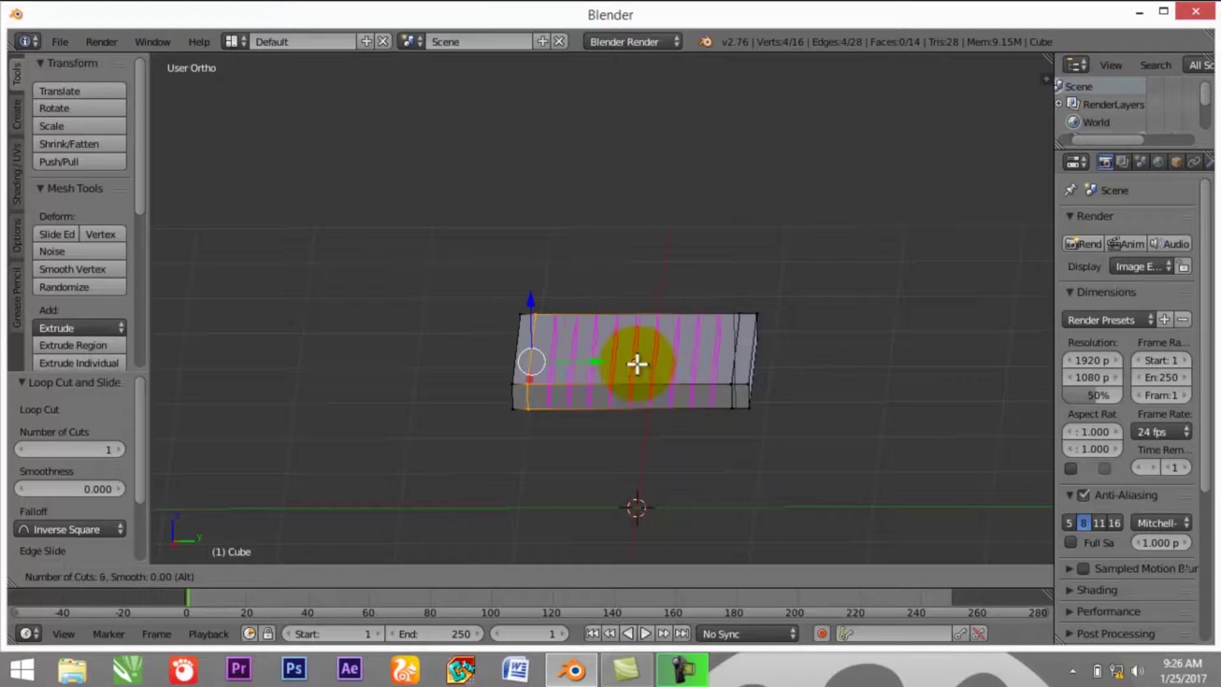
{"action": "scroll", "coordinate": [636, 364], "scroll_direction": "up", "scroll_amount": 10}
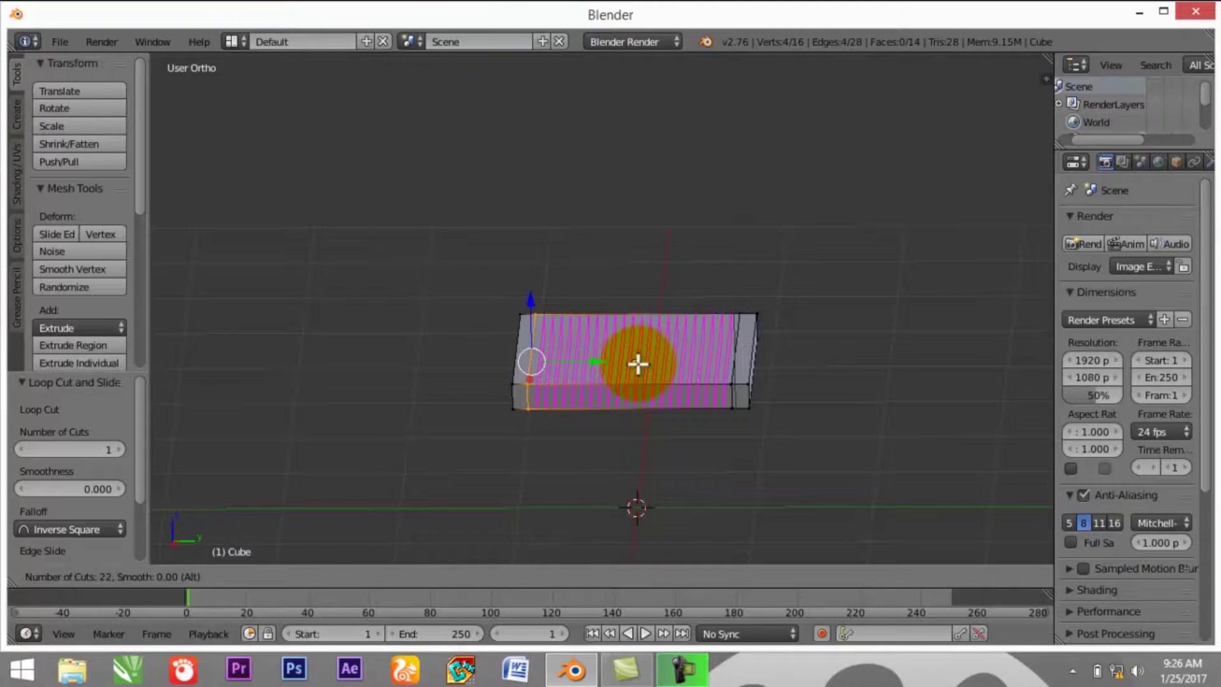
{"action": "scroll", "coordinate": [638, 364], "scroll_direction": "down", "scroll_amount": 19}
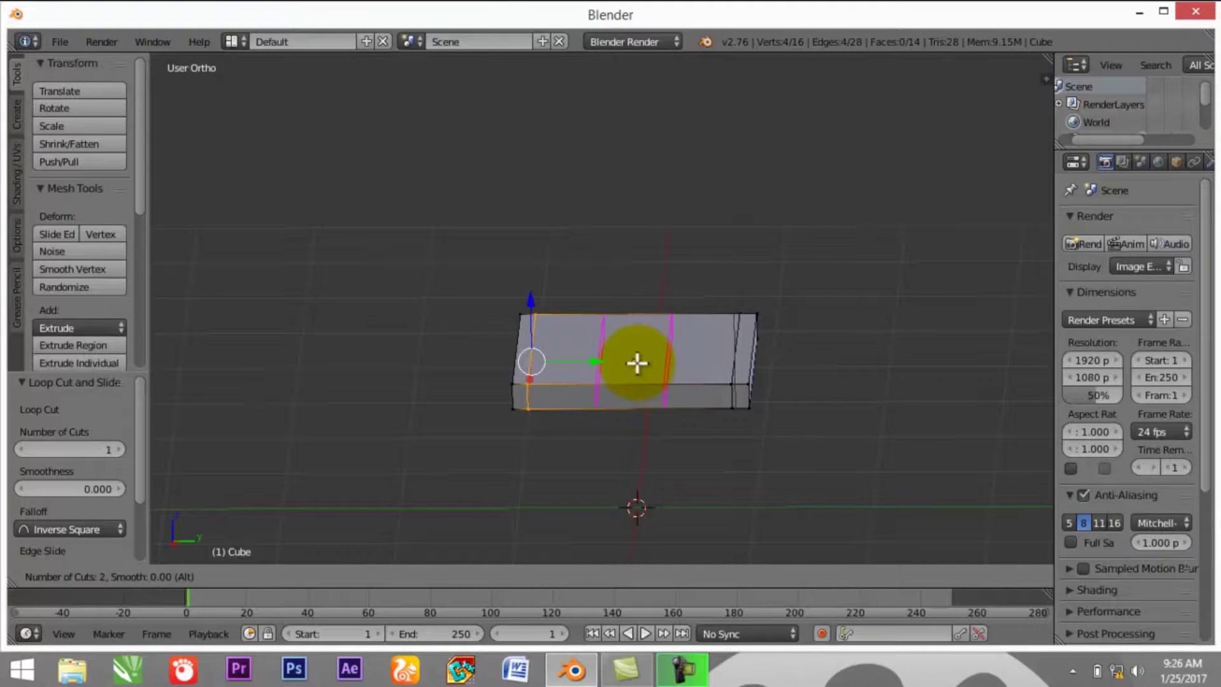
{"action": "left_click", "coordinate": [637, 363]}
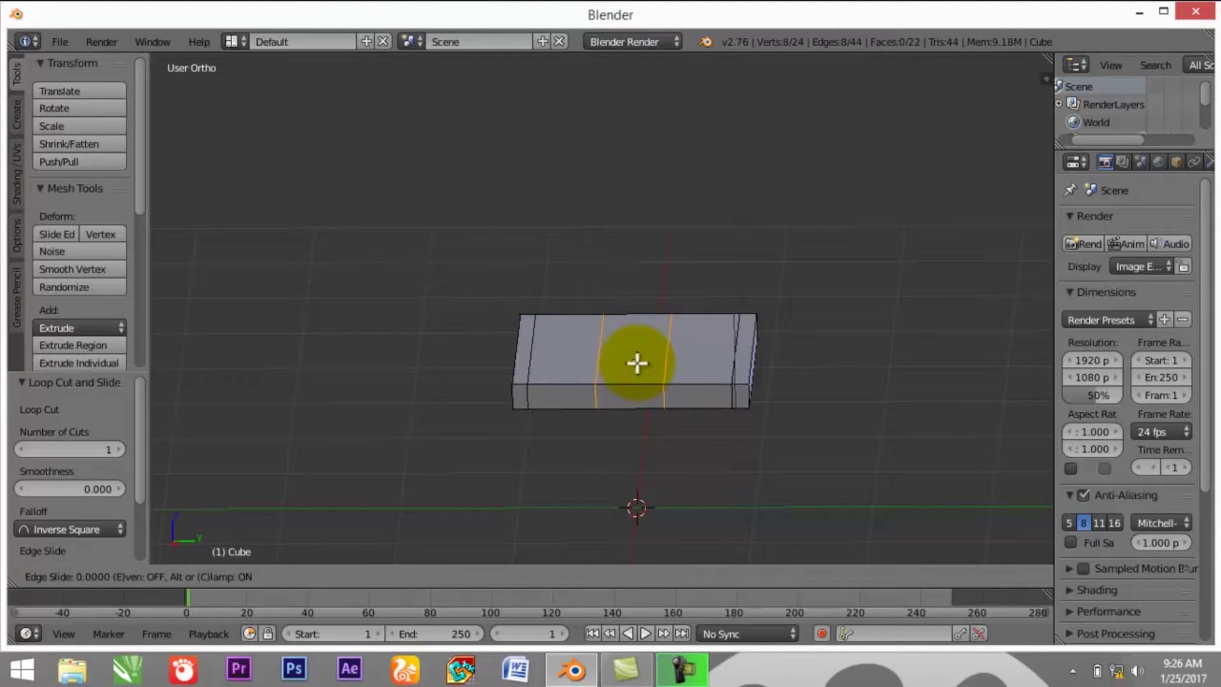
{"action": "left_click", "coordinate": [636, 365]}
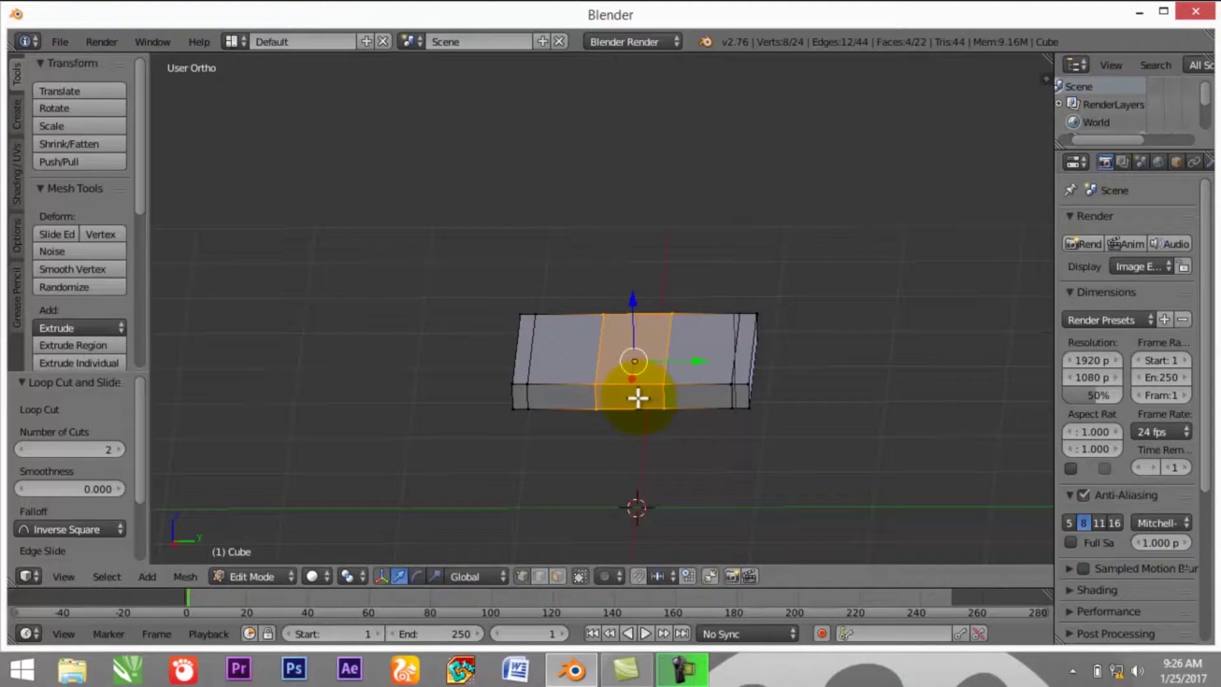
Move the slab's middle edge loop nearest +Y about 0.454 along Y, beside the outer loop at the +Y end
{"action": "key", "text": "a"}
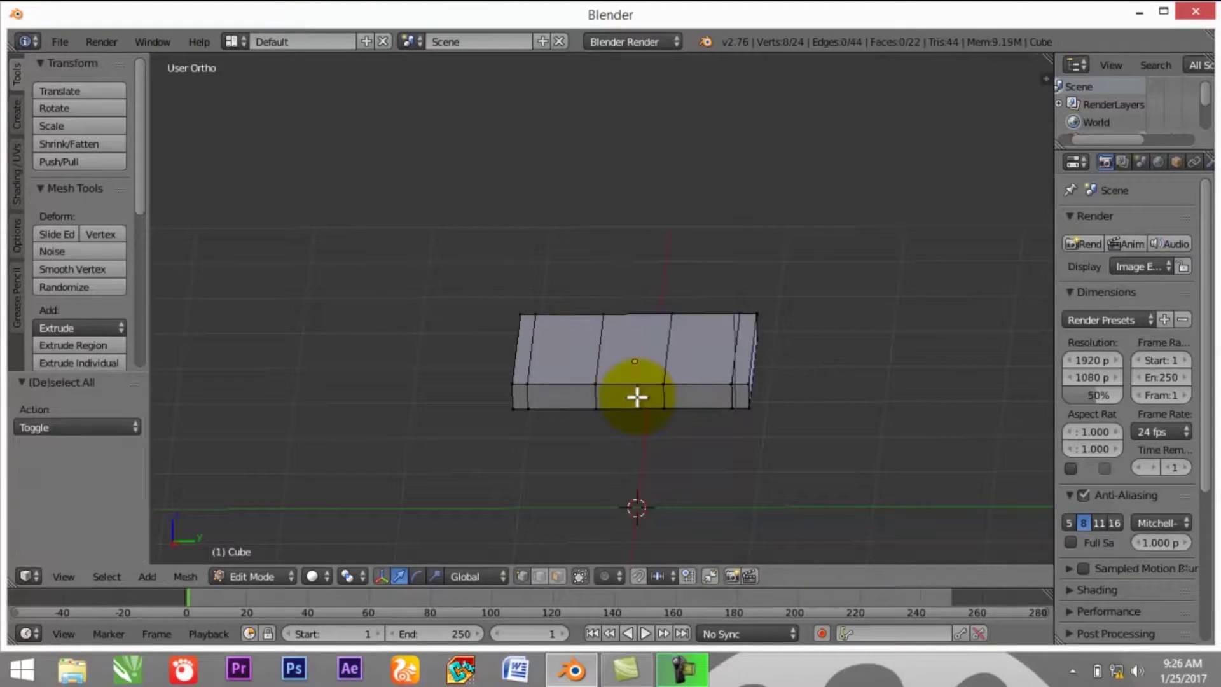
{"action": "right_click", "coordinate": [664, 373], "text": "alt"}
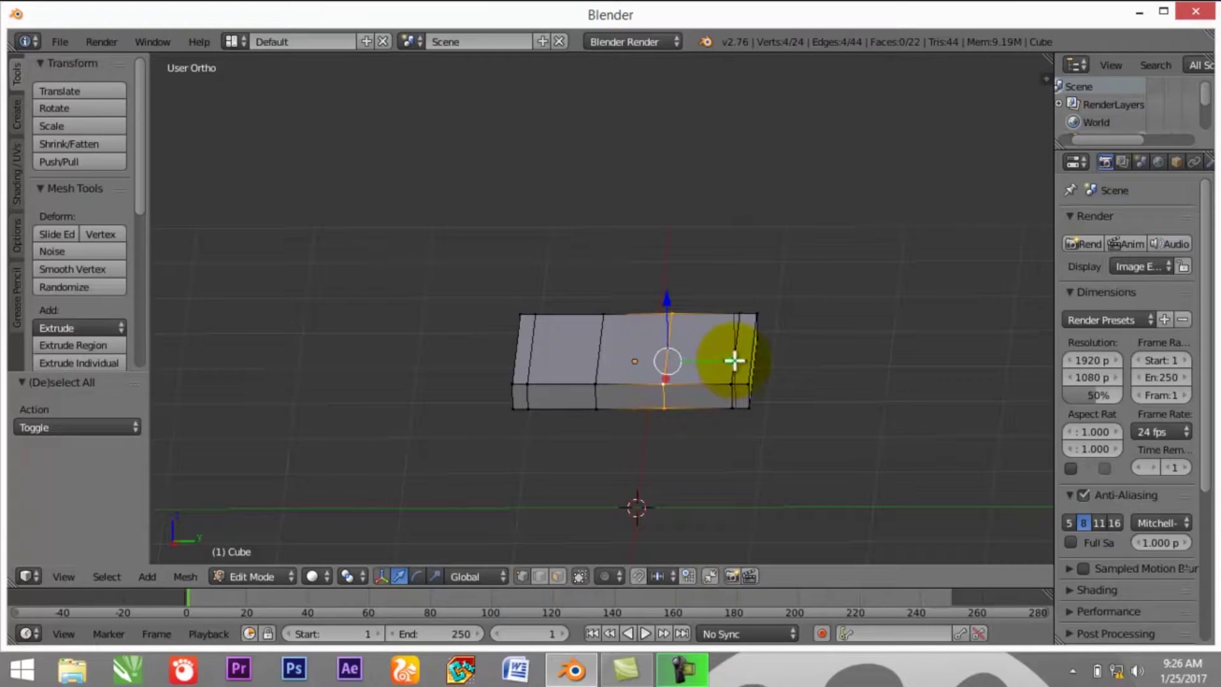
{"action": "key", "text": "g"}
{"action": "key", "text": "y"}
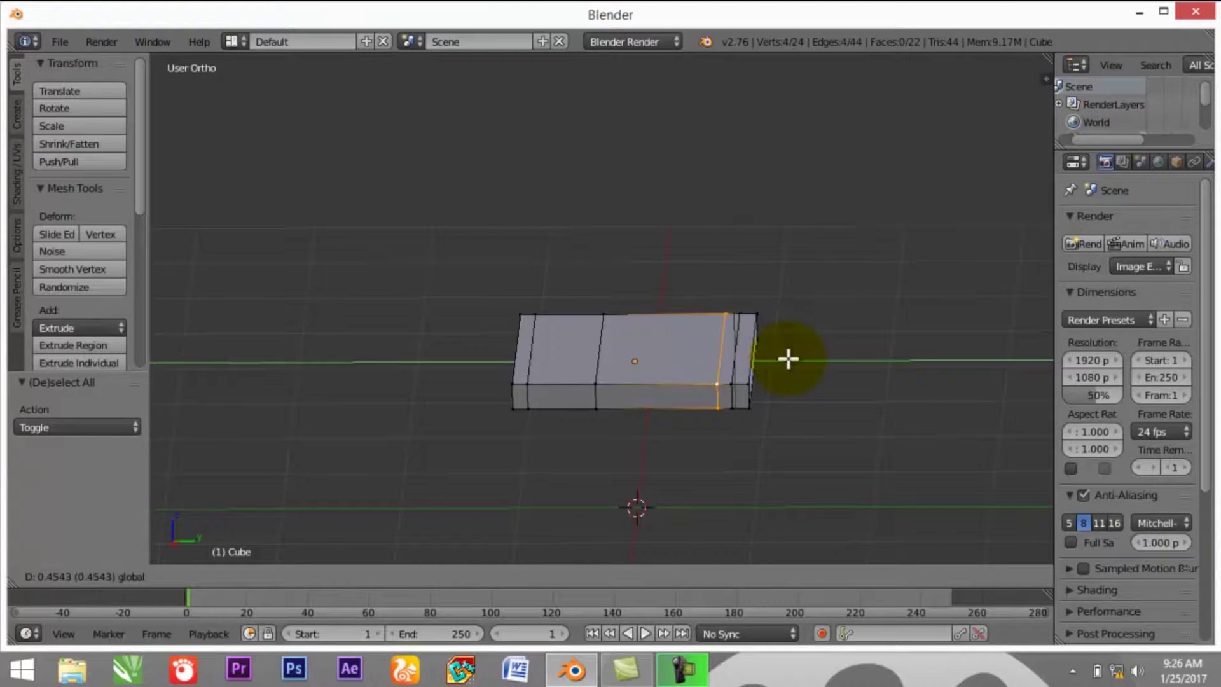
{"action": "left_click", "coordinate": [788, 360]}
{"action": "key", "text": "a"}
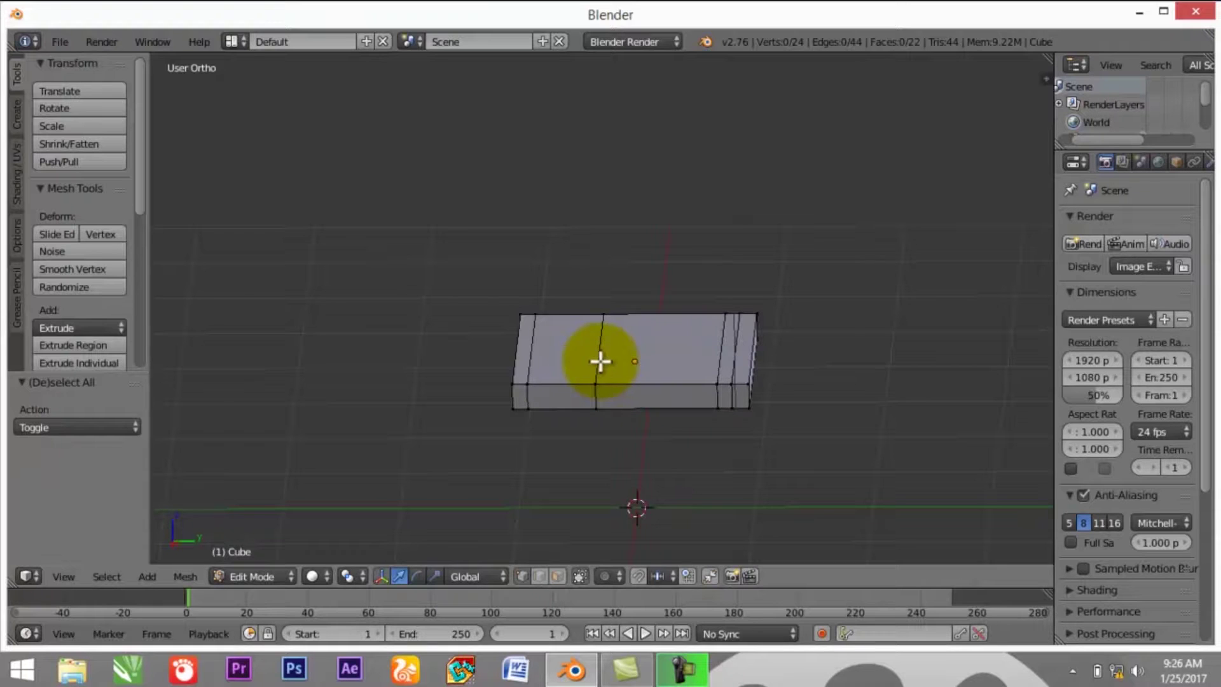
Move the remaining middle edge loop about -0.447 along Y, beside the outer loop at the -Y end
{"action": "right_click", "coordinate": [598, 362], "text": "alt"}
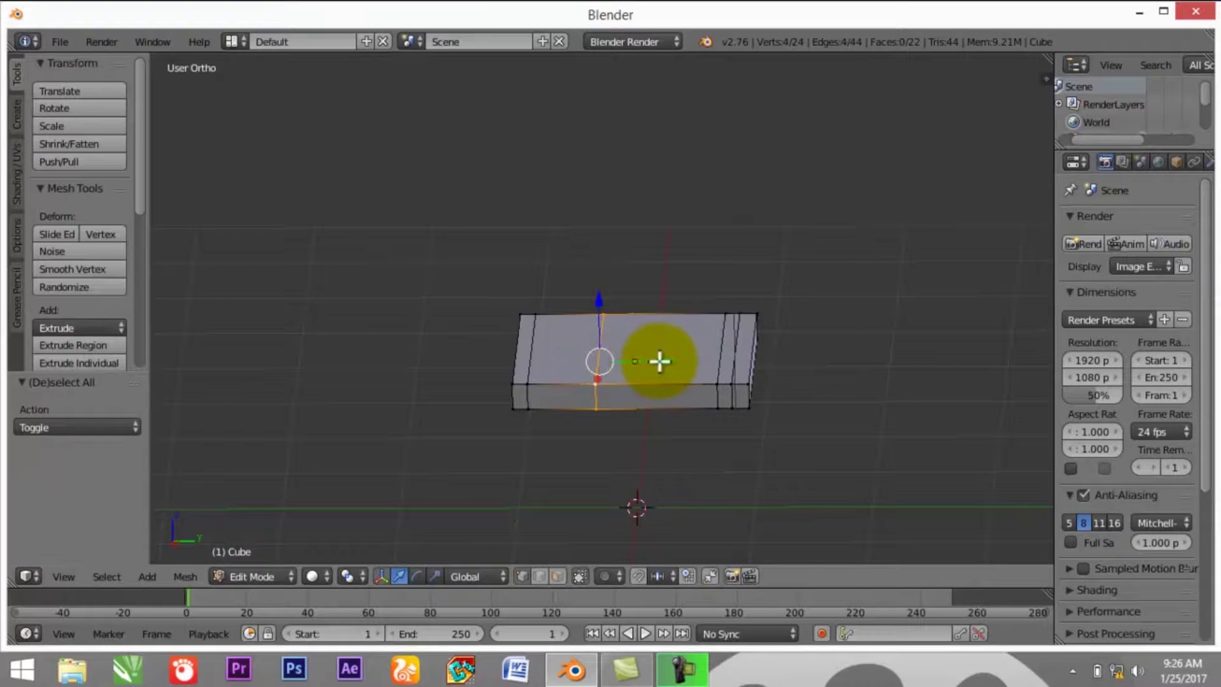
{"action": "key", "text": "g"}
{"action": "key", "text": "y"}
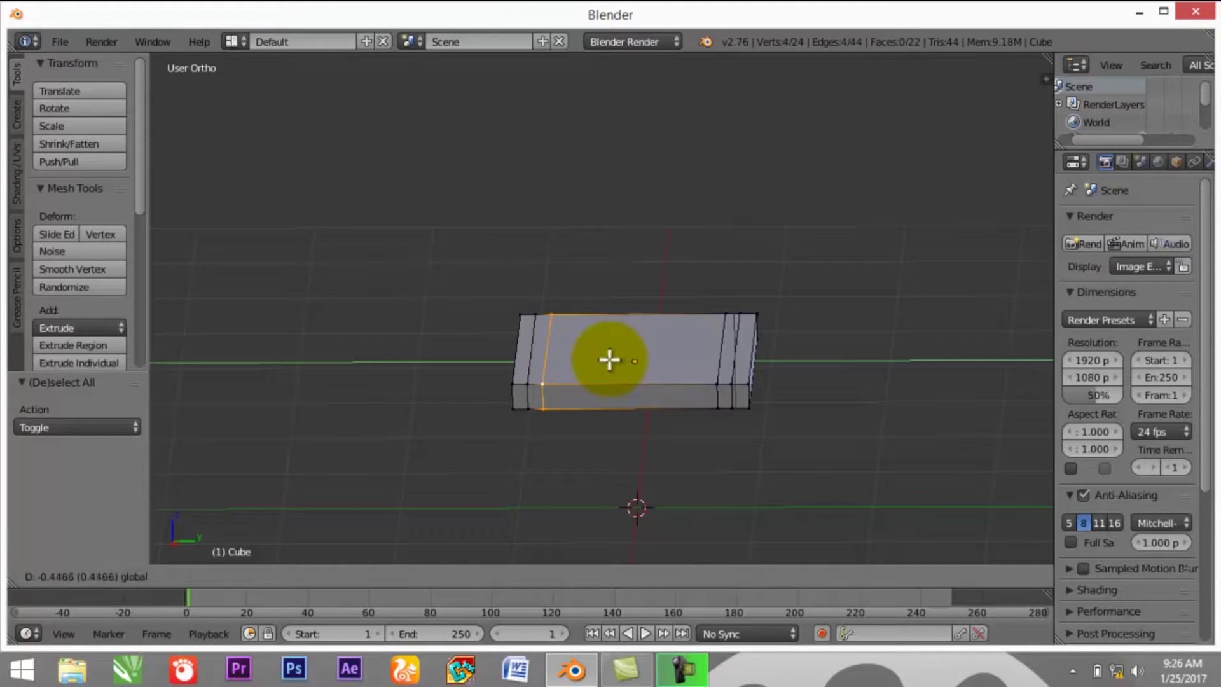
{"action": "left_click", "coordinate": [609, 360]}
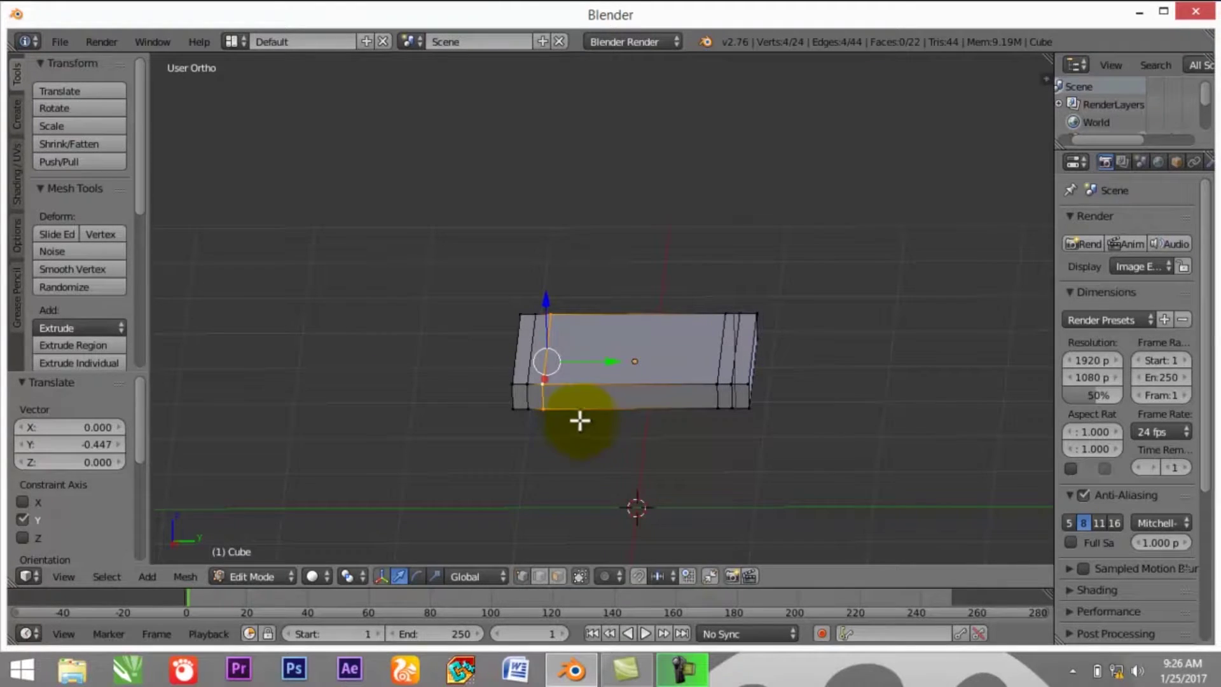
{"action": "key", "text": "a"}
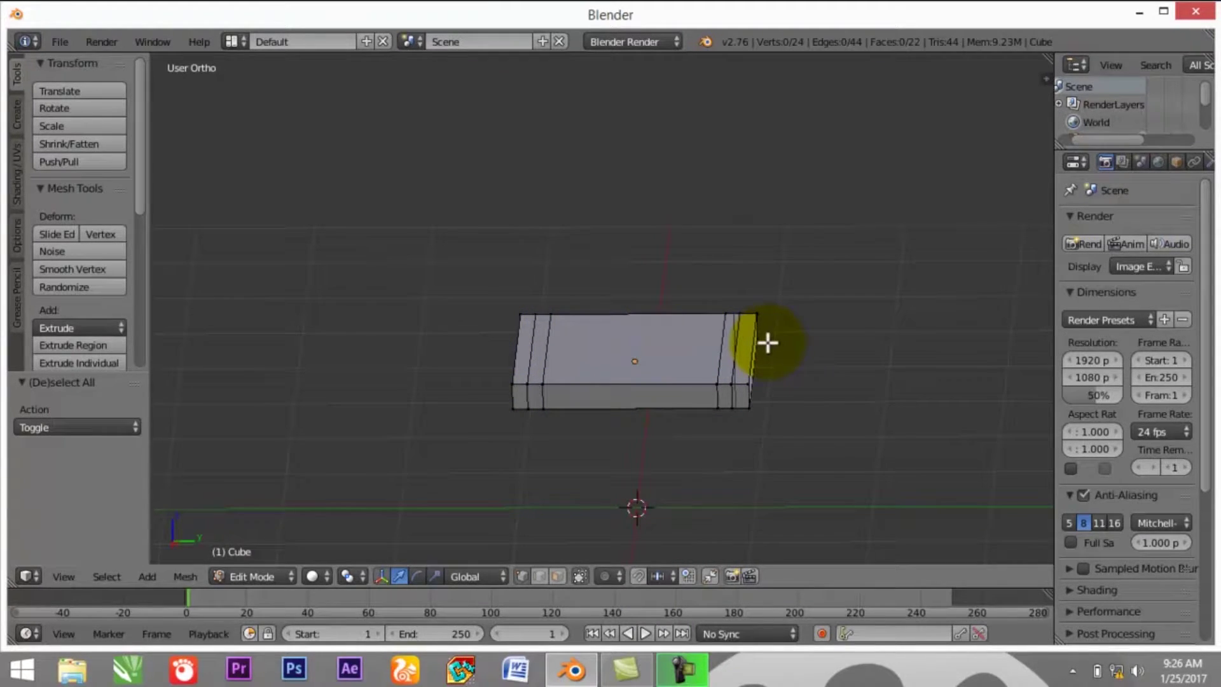
Add two single loop cuts running along Y, one slid toward the slab's -X end and one close to its +X end
{"action": "key", "text": "ctrl+r"}
{"action": "scroll", "coordinate": [743, 347], "scroll_direction": "up", "scroll_amount": 2}
{"action": "scroll", "coordinate": [743, 346], "scroll_direction": "down", "scroll_amount": 2}
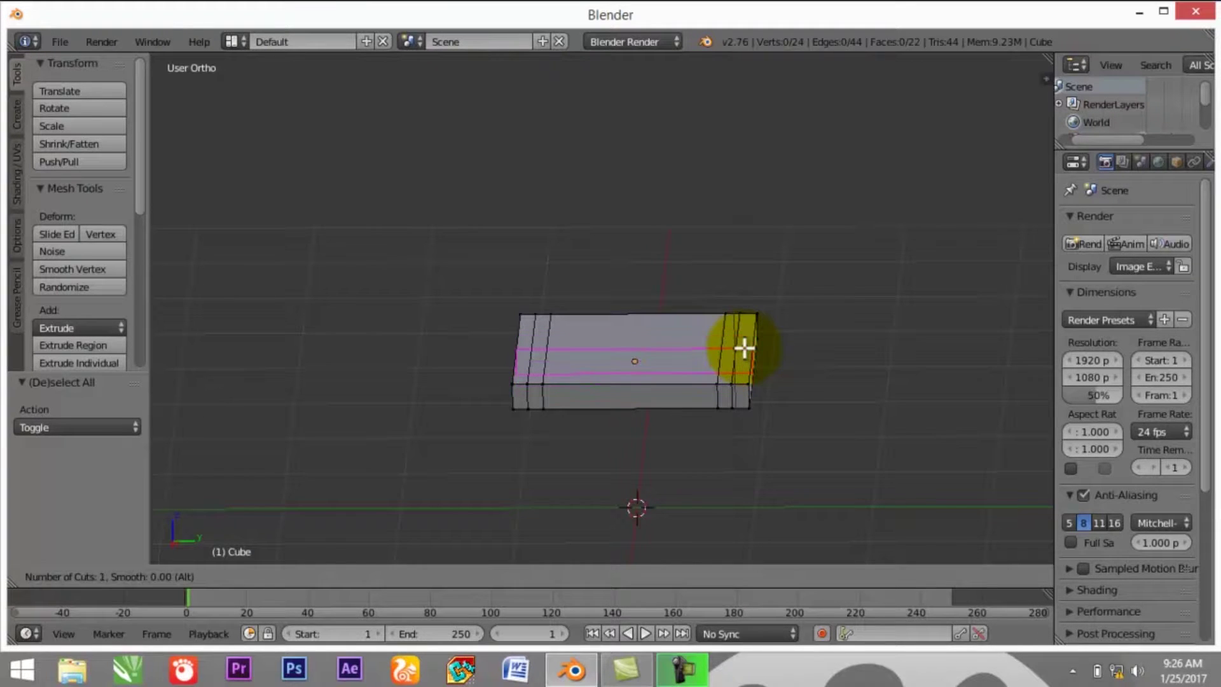
{"action": "left_click", "coordinate": [744, 347]}
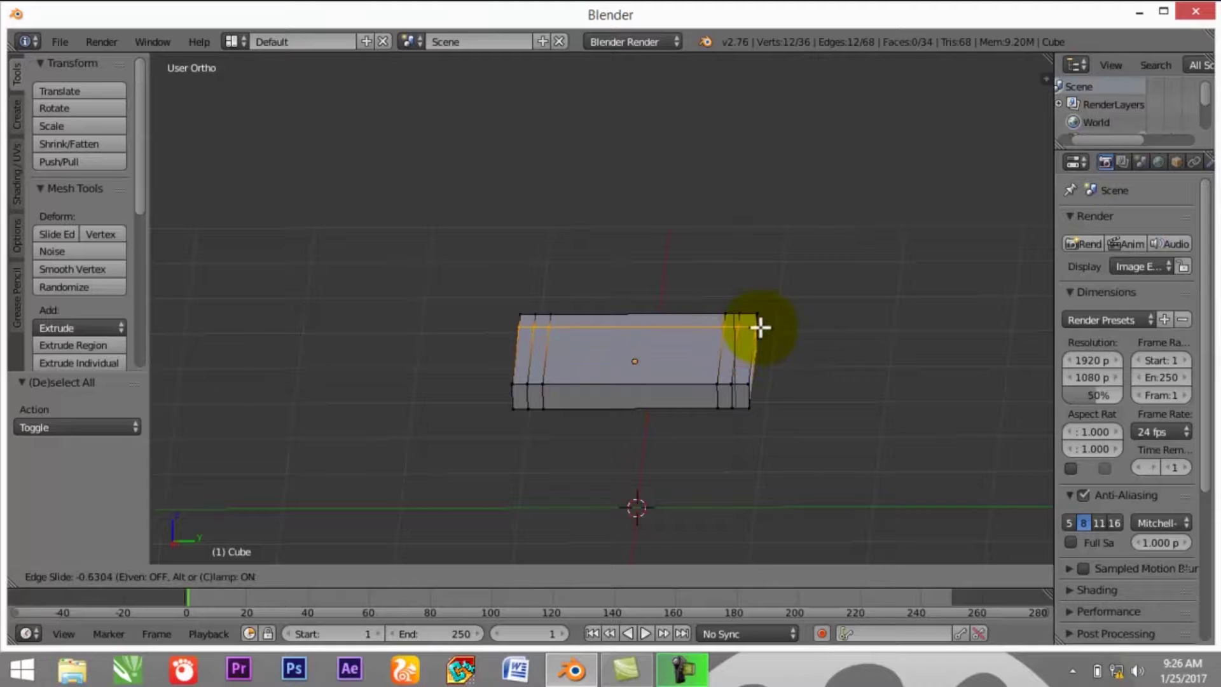
{"action": "left_click", "coordinate": [761, 326]}
{"action": "middle_click_drag", "start_coordinate": [548, 477], "coordinate": [550, 564]}
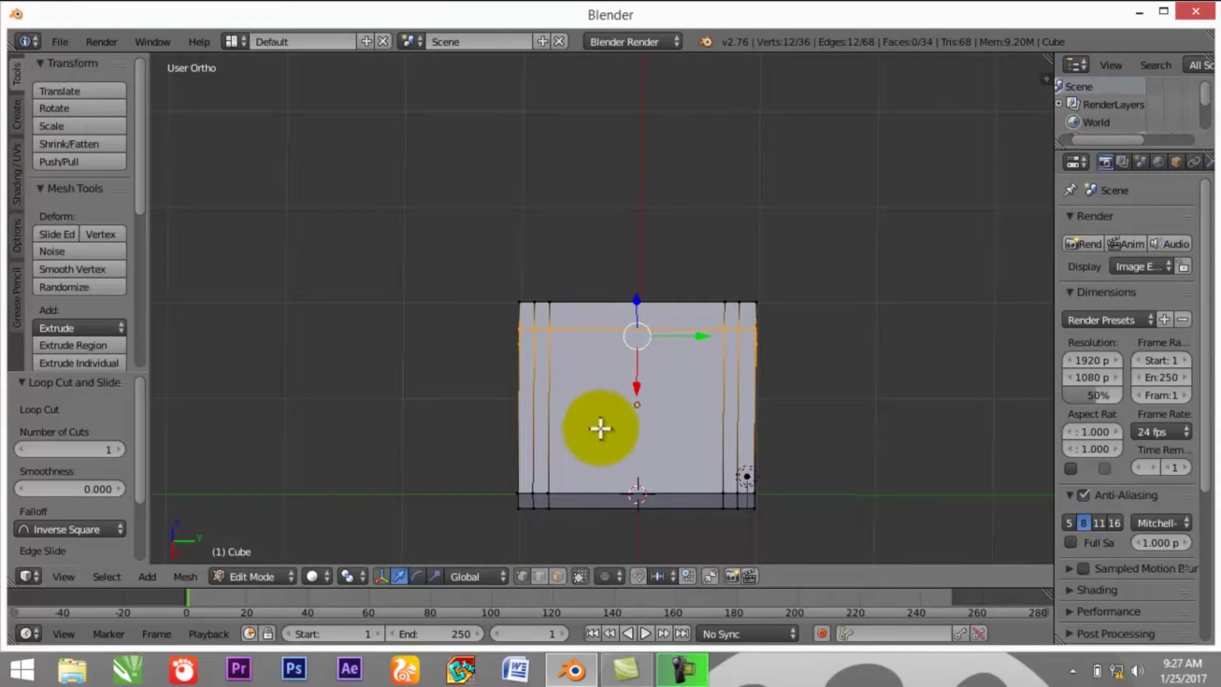
{"action": "key", "text": "ctrl+r"}
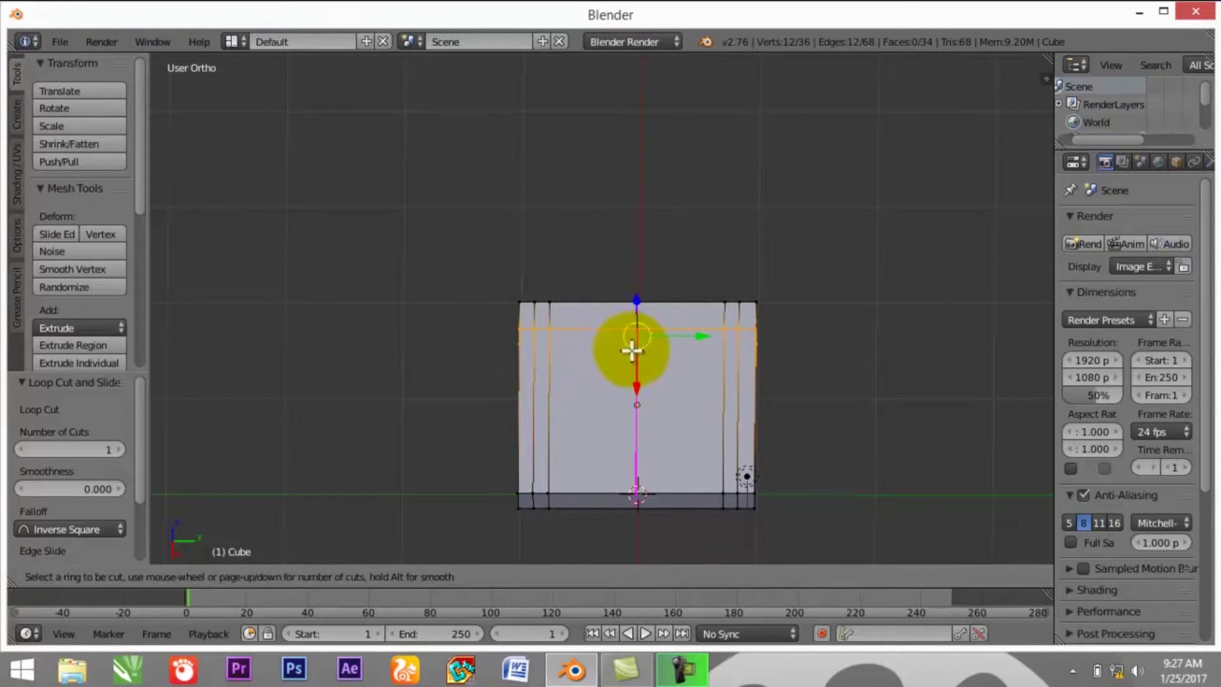
{"action": "left_click", "coordinate": [719, 410]}
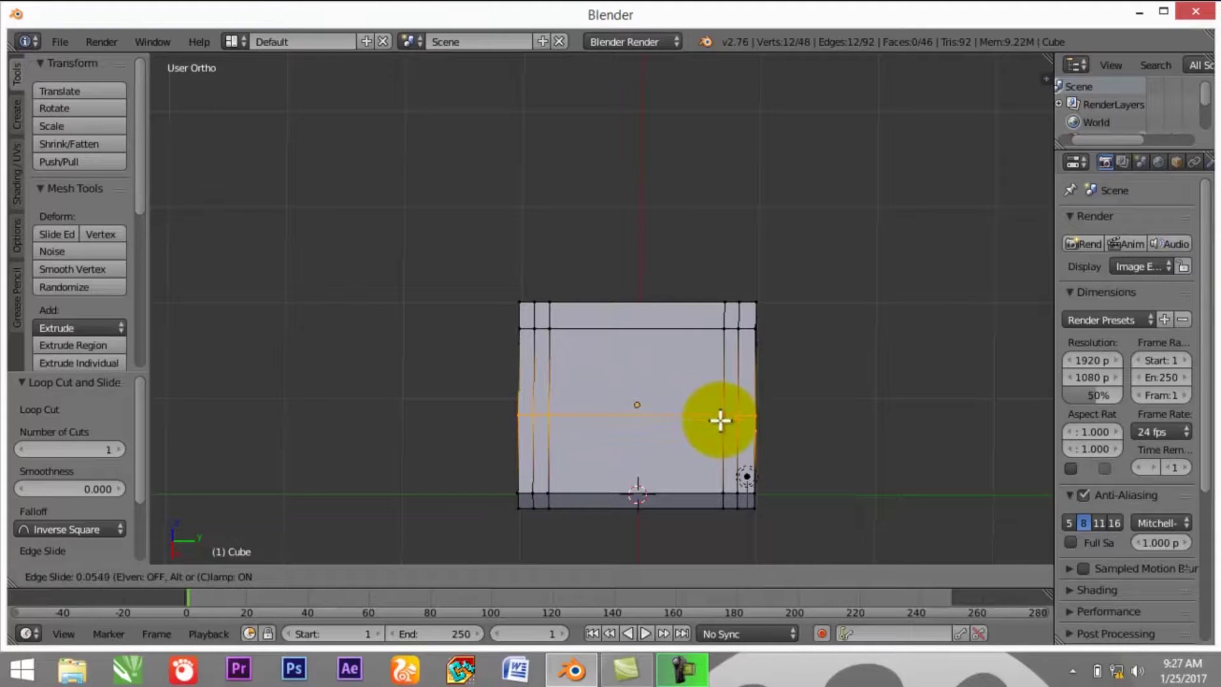
{"action": "left_click", "coordinate": [725, 475]}
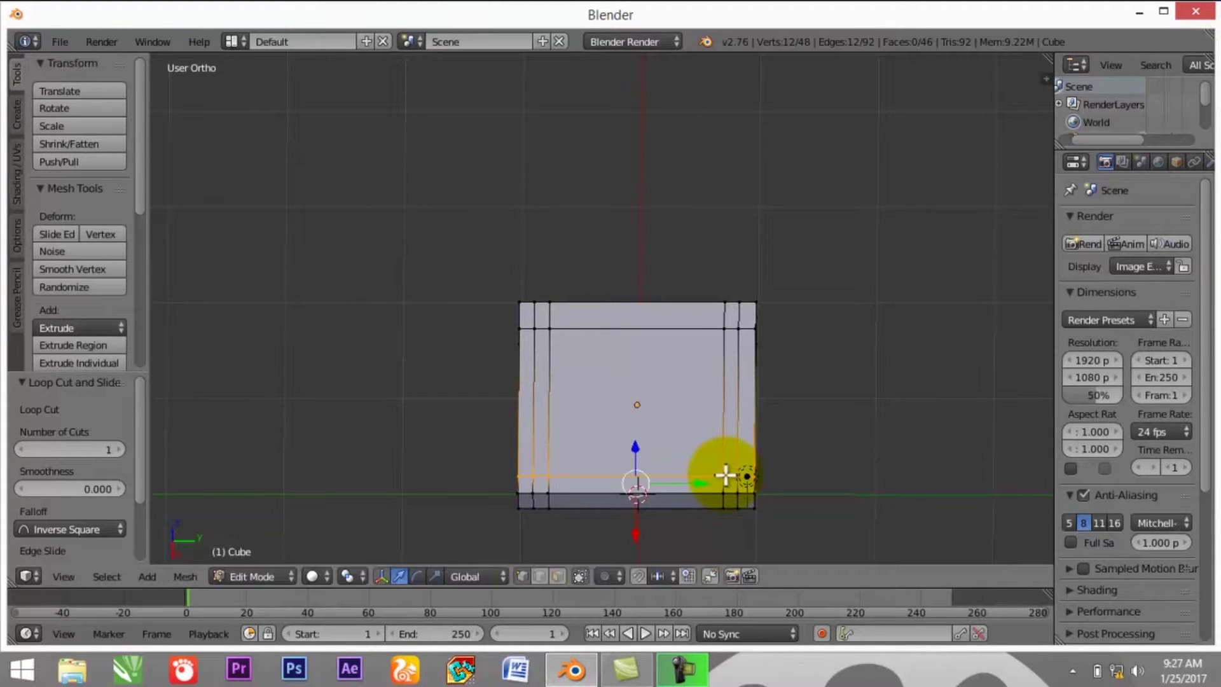
Move the edge loop near the -X end about -0.103 along X, closer to the slab's edge
{"action": "right_click", "coordinate": [618, 329], "text": "alt"}
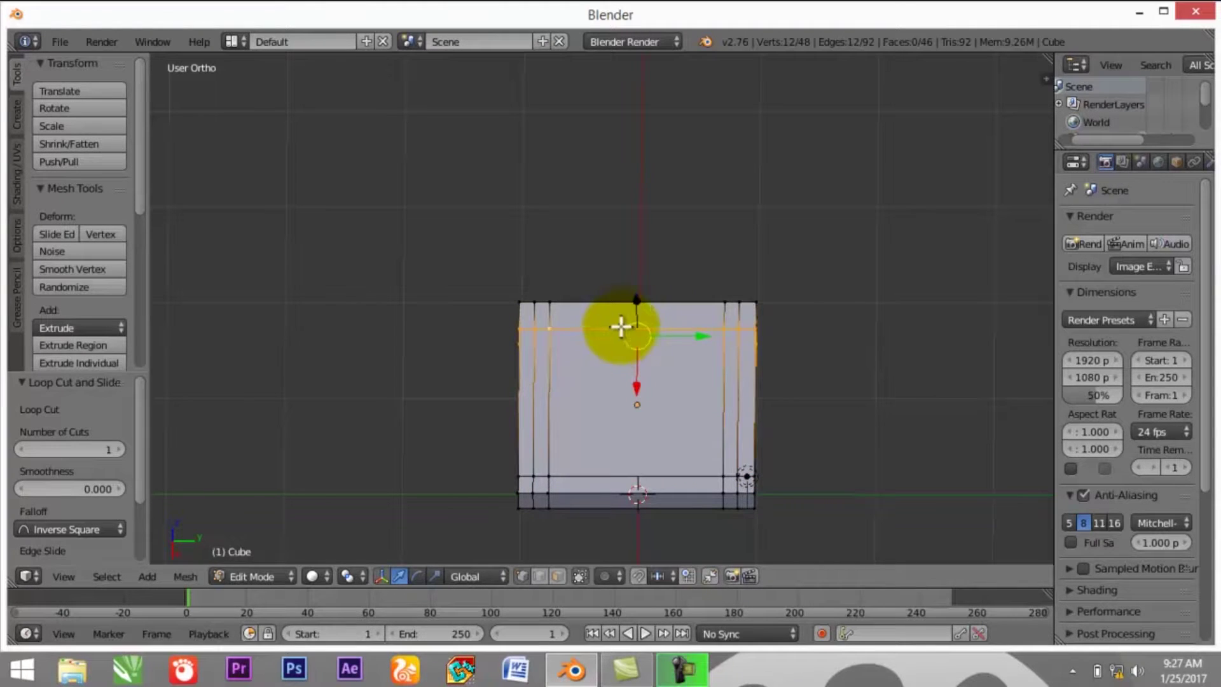
{"action": "key", "text": "g"}
{"action": "key", "text": "z"}
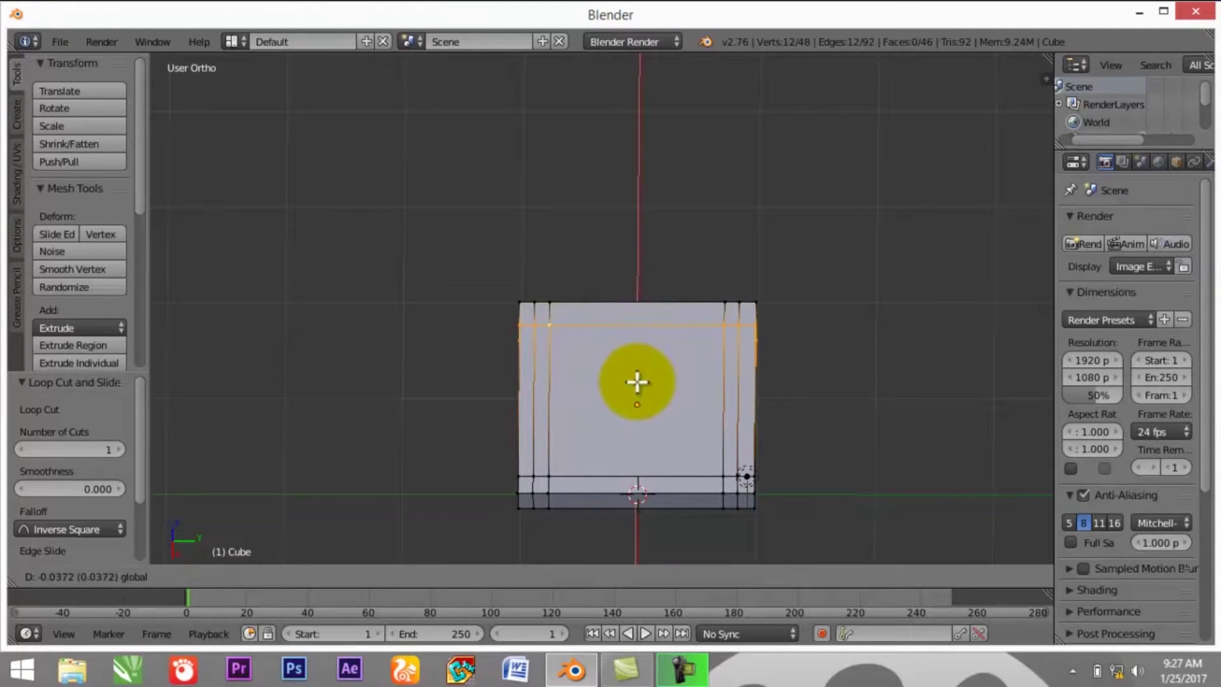
{"action": "left_click", "coordinate": [636, 377]}
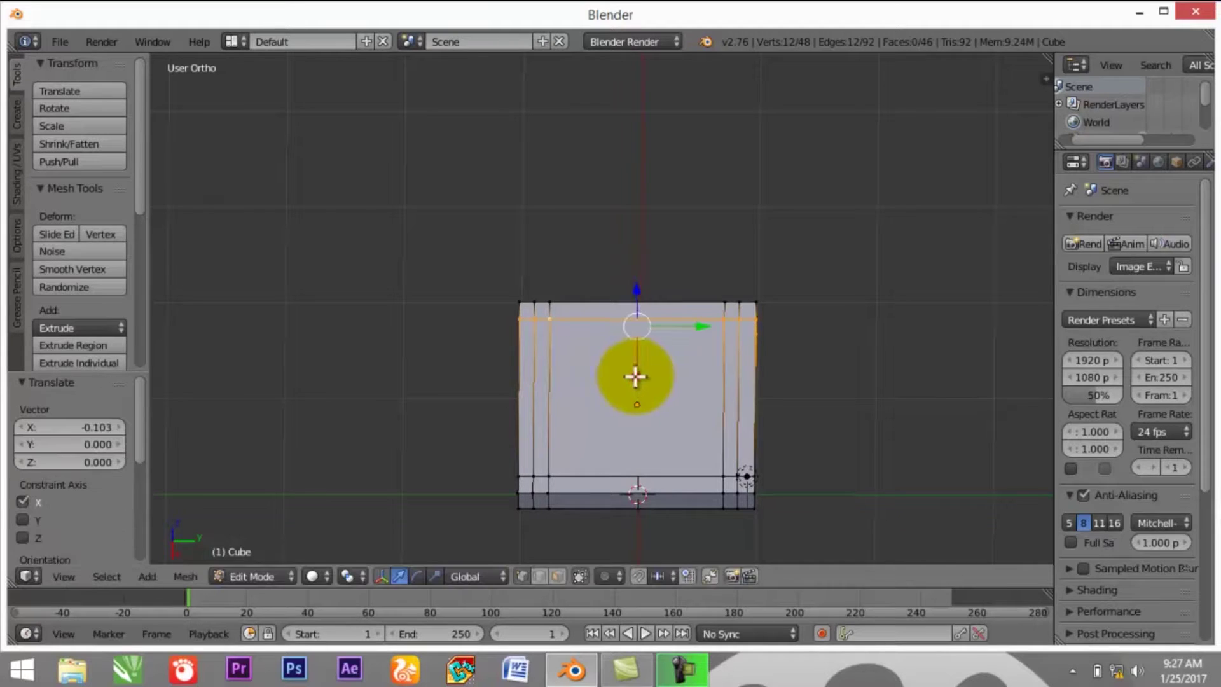
Add two loop cuts together between the two X-end loops, slid toward -X so one sits beside the -X loop
{"action": "key", "text": "ctrl+r"}
{"action": "scroll", "coordinate": [491, 378], "scroll_direction": "up", "scroll_amount": 1}
{"action": "left_click", "coordinate": [494, 378]}
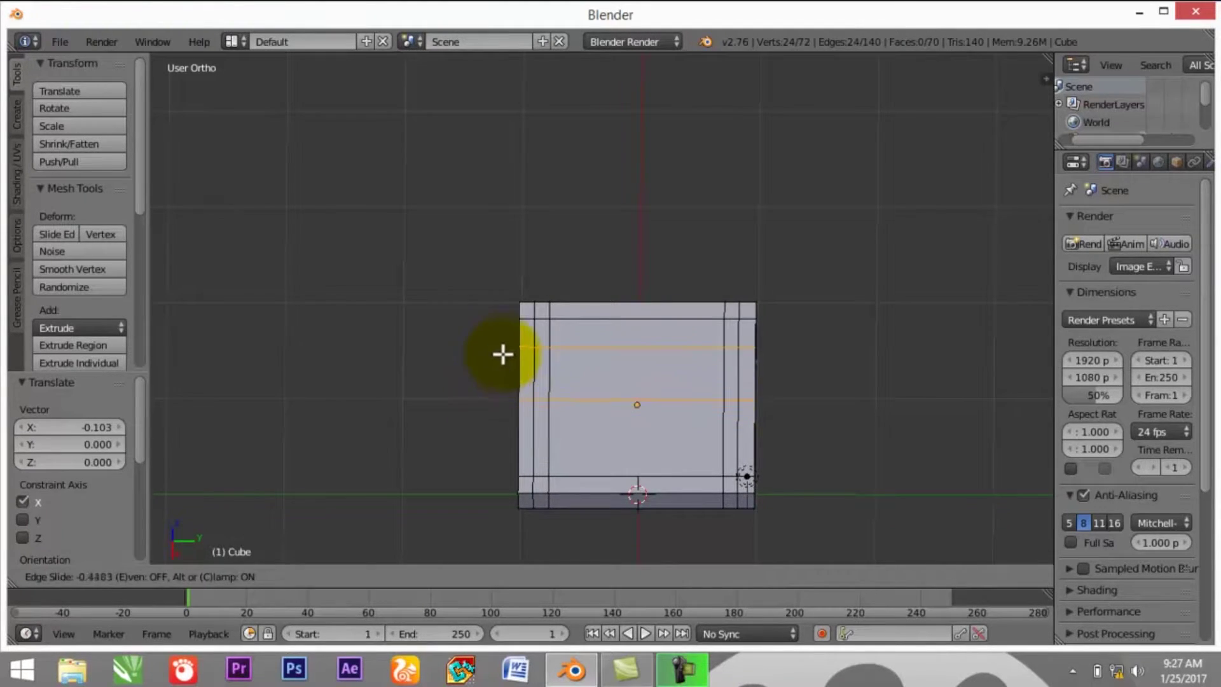
{"action": "left_click", "coordinate": [506, 344]}
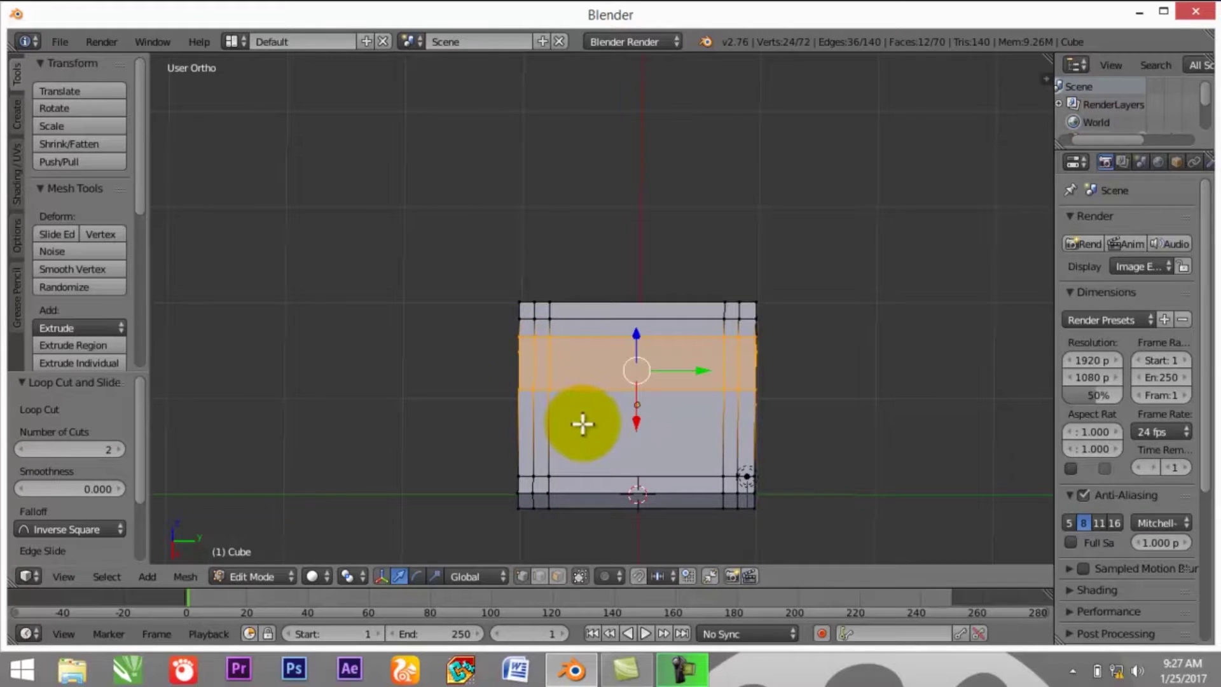
Move only the central edge loop along X until it sits just inside the loop at the +X end
{"action": "key", "text": "a"}
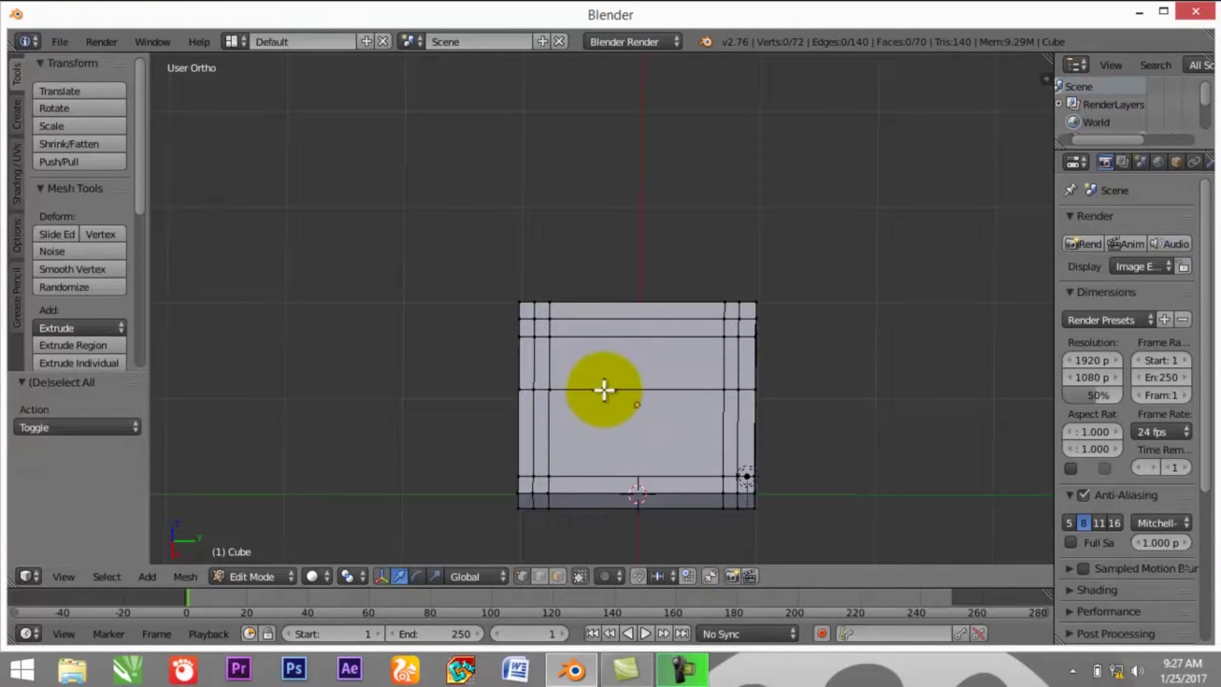
{"action": "right_click", "coordinate": [604, 390], "text": "alt"}
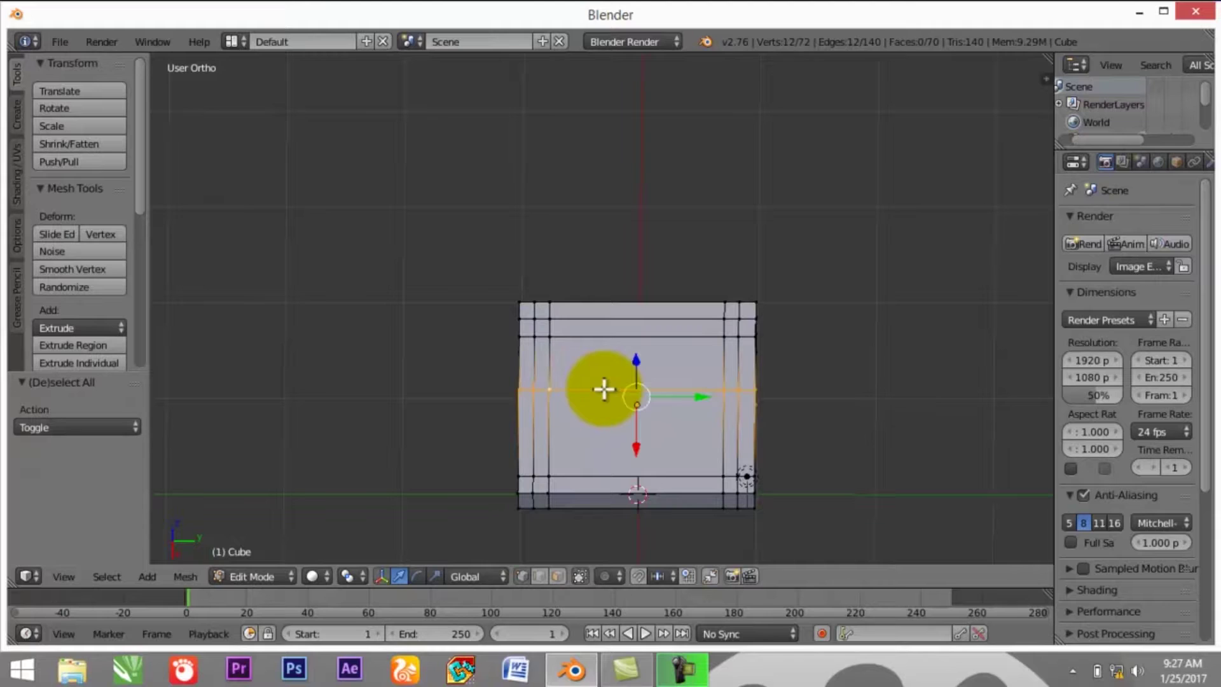
{"action": "left_click_drag", "start_coordinate": [635, 436], "coordinate": [641, 510]}
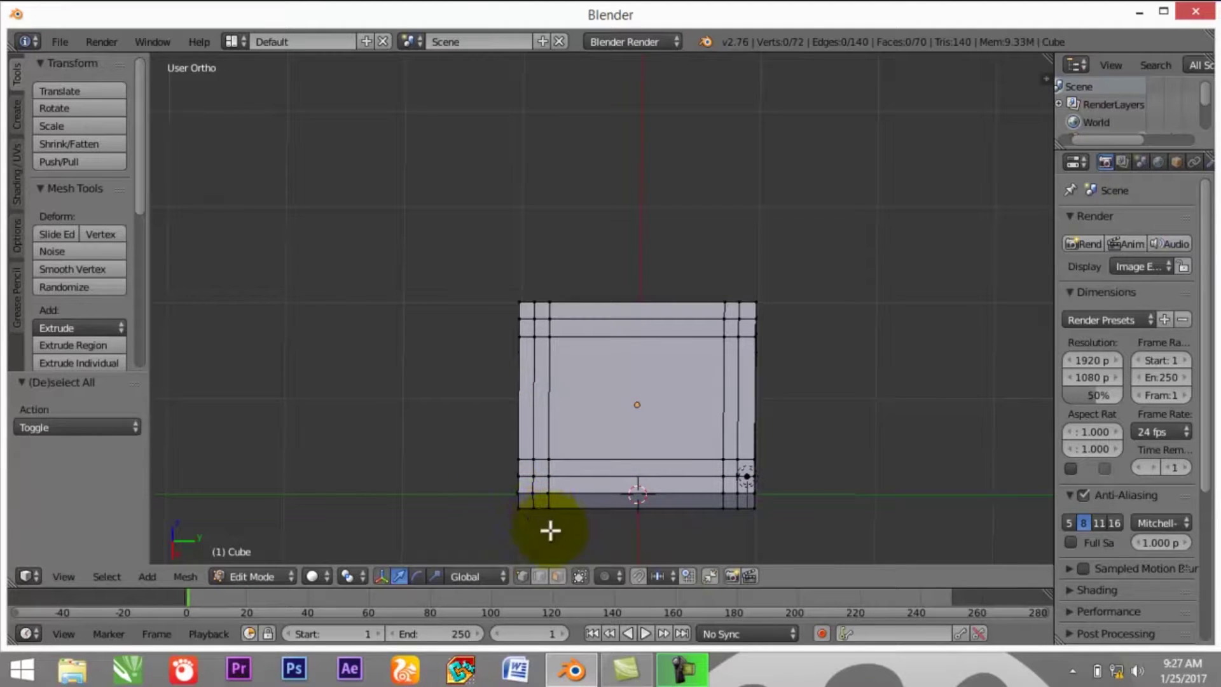
Switch to face selection, view the slab from directly below and clear the face selection
{"action": "left_click", "coordinate": [559, 575]}
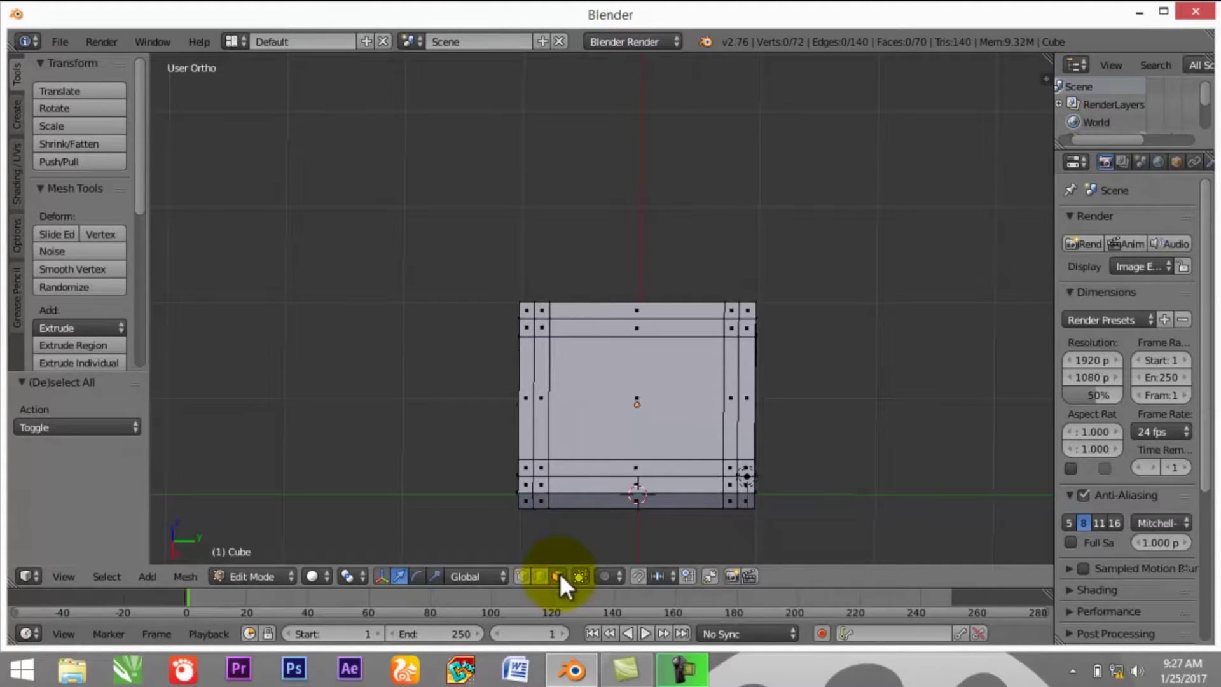
{"action": "right_click", "coordinate": [541, 487]}
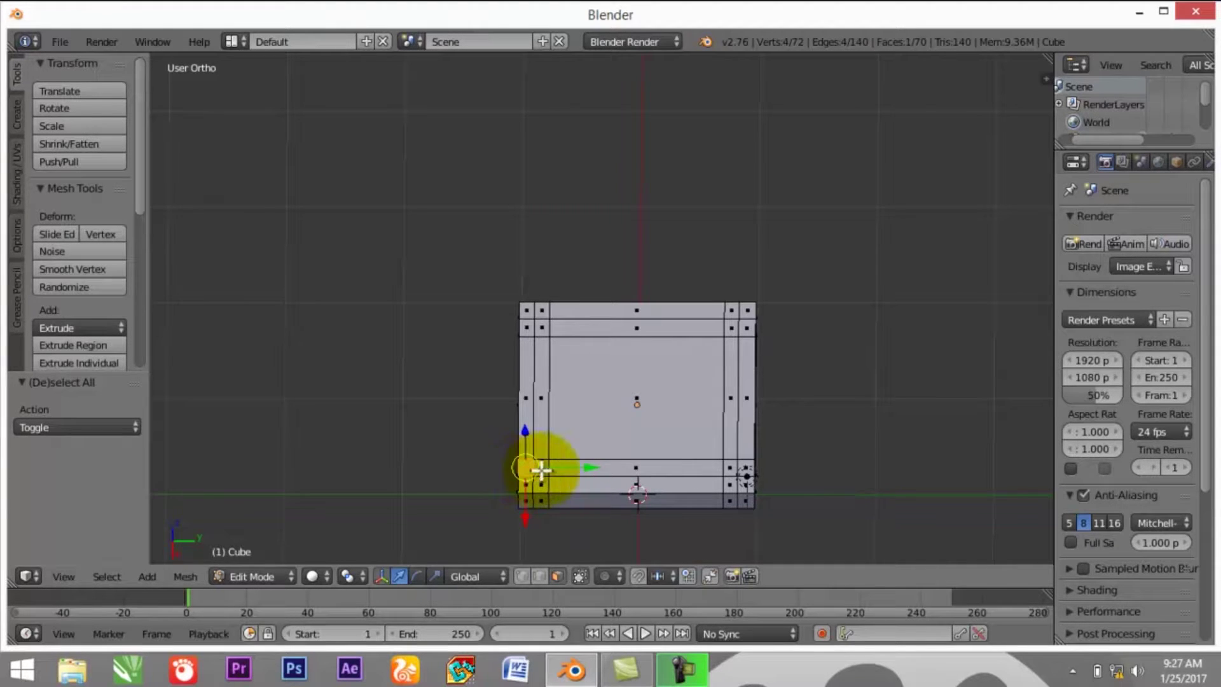
{"action": "right_click", "coordinate": [540, 487]}
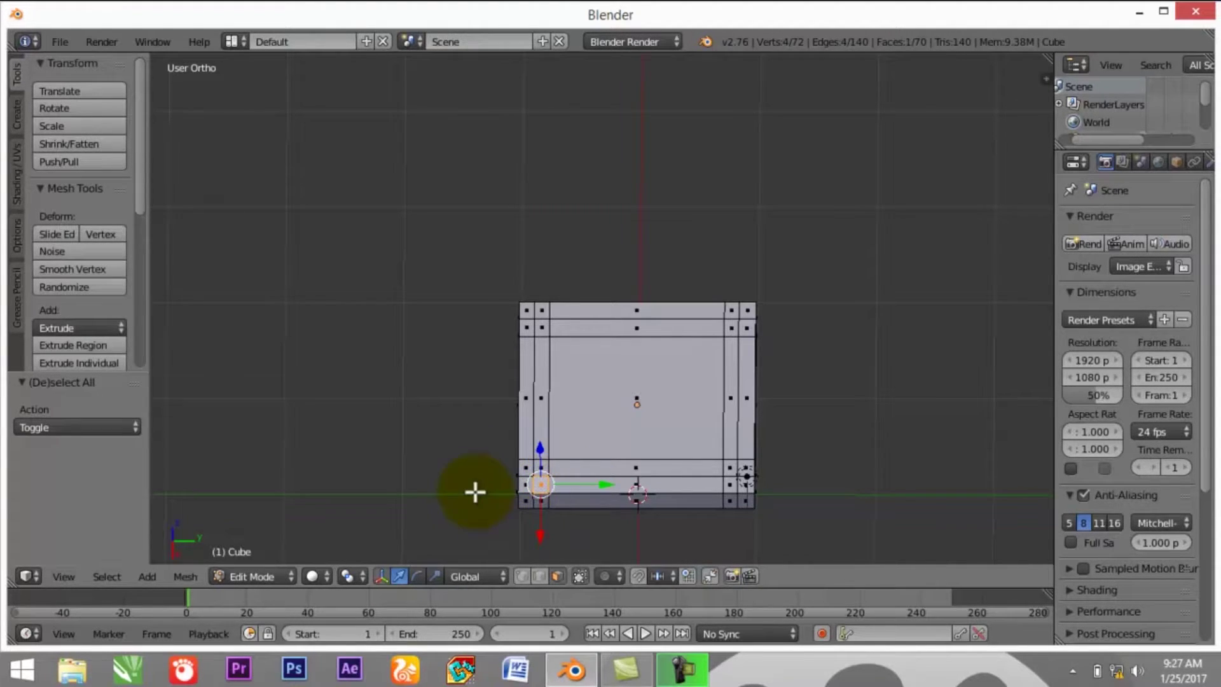
{"action": "middle_click_drag", "start_coordinate": [484, 503], "coordinate": [468, 510]}
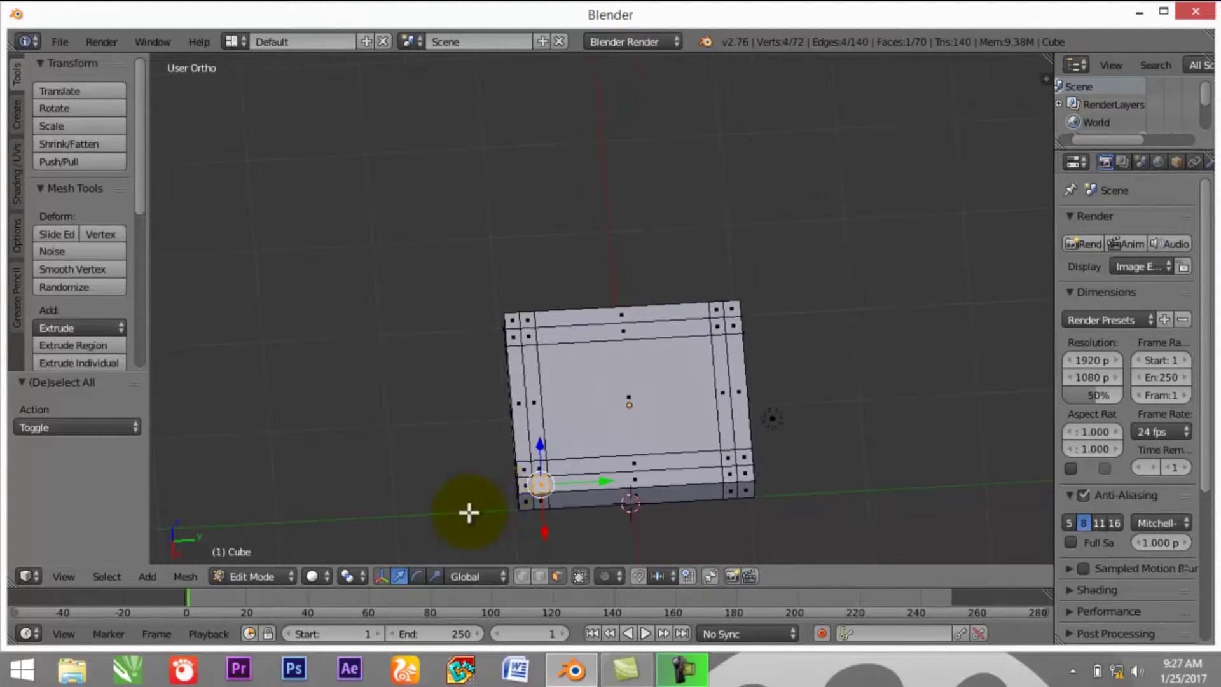
{"action": "left_click", "coordinate": [66, 577]}
{"action": "left_click", "coordinate": [149, 467]}
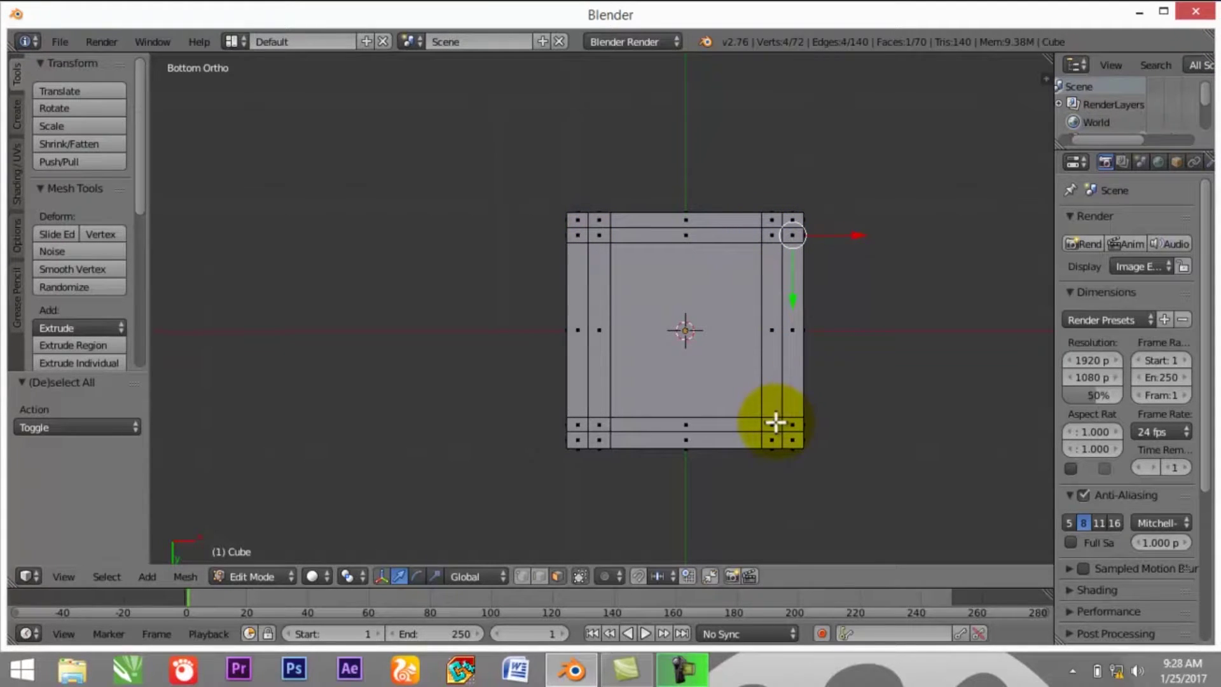
{"action": "key", "text": "a"}
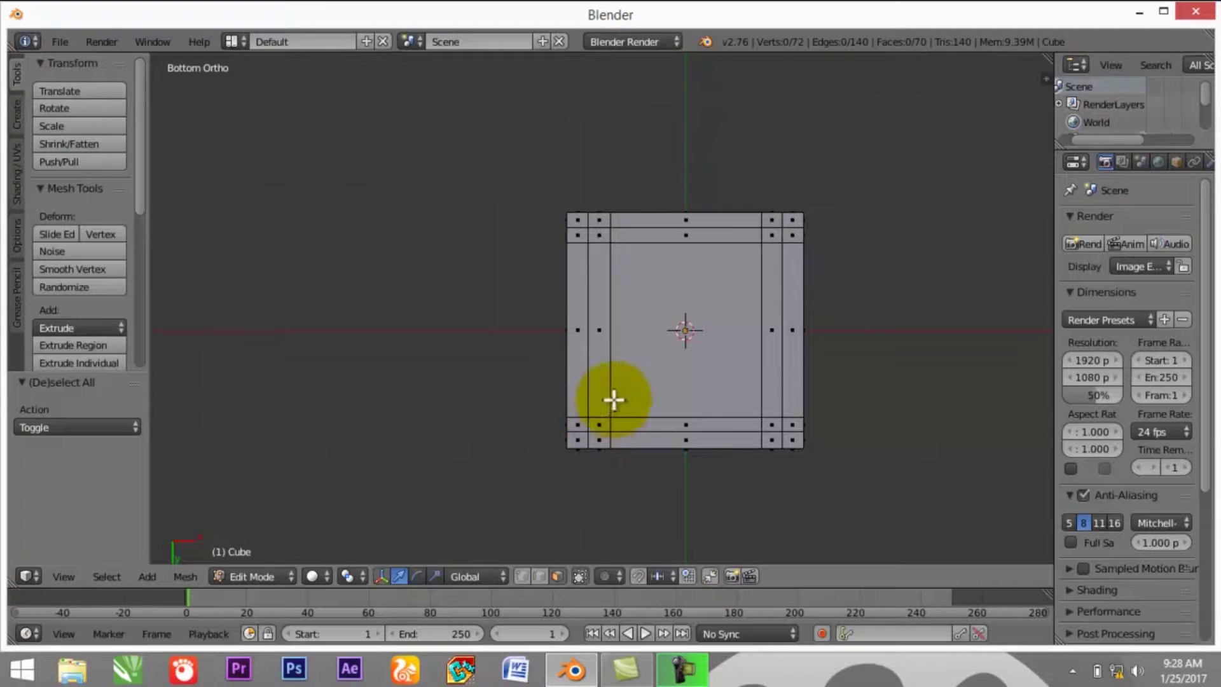
Extrude the four small inner corner faces on the slab's underside downward by about 1.136 to form four legs
{"action": "right_click", "coordinate": [599, 234]}
{"action": "right_click", "coordinate": [771, 235], "text": "shift"}
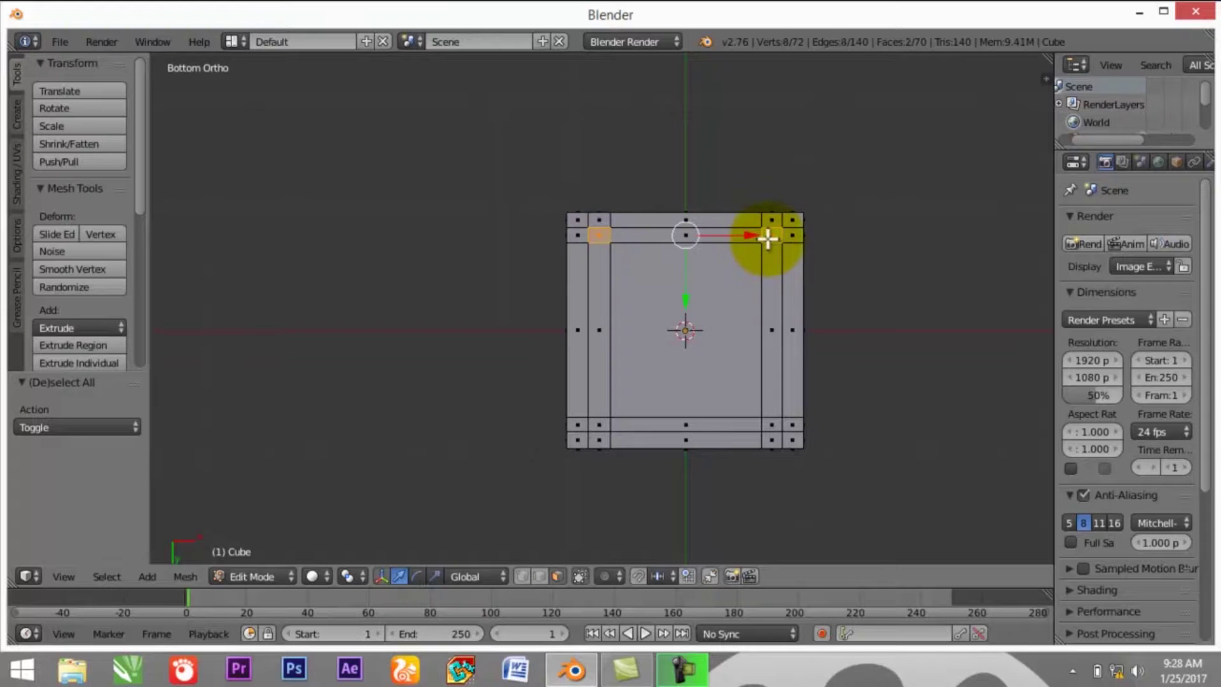
{"action": "right_click", "coordinate": [771, 424], "text": "shift"}
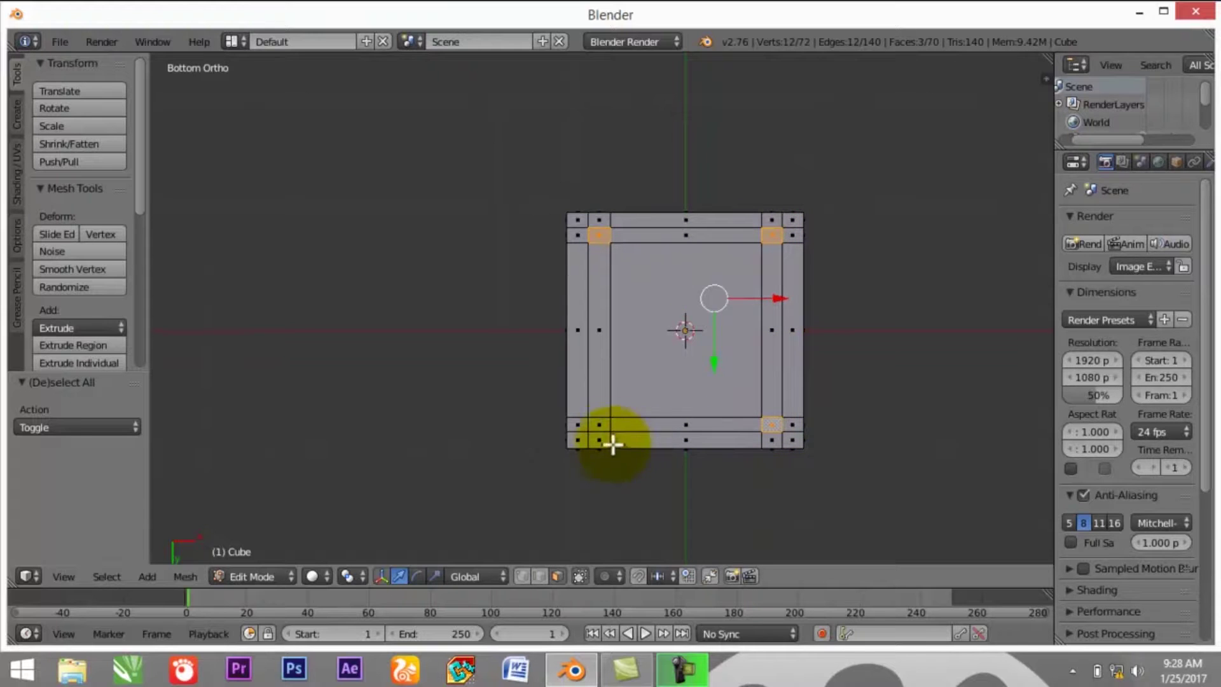
{"action": "right_click", "coordinate": [600, 425], "text": "shift"}
{"action": "middle_click_drag", "start_coordinate": [457, 231], "coordinate": [455, 436]}
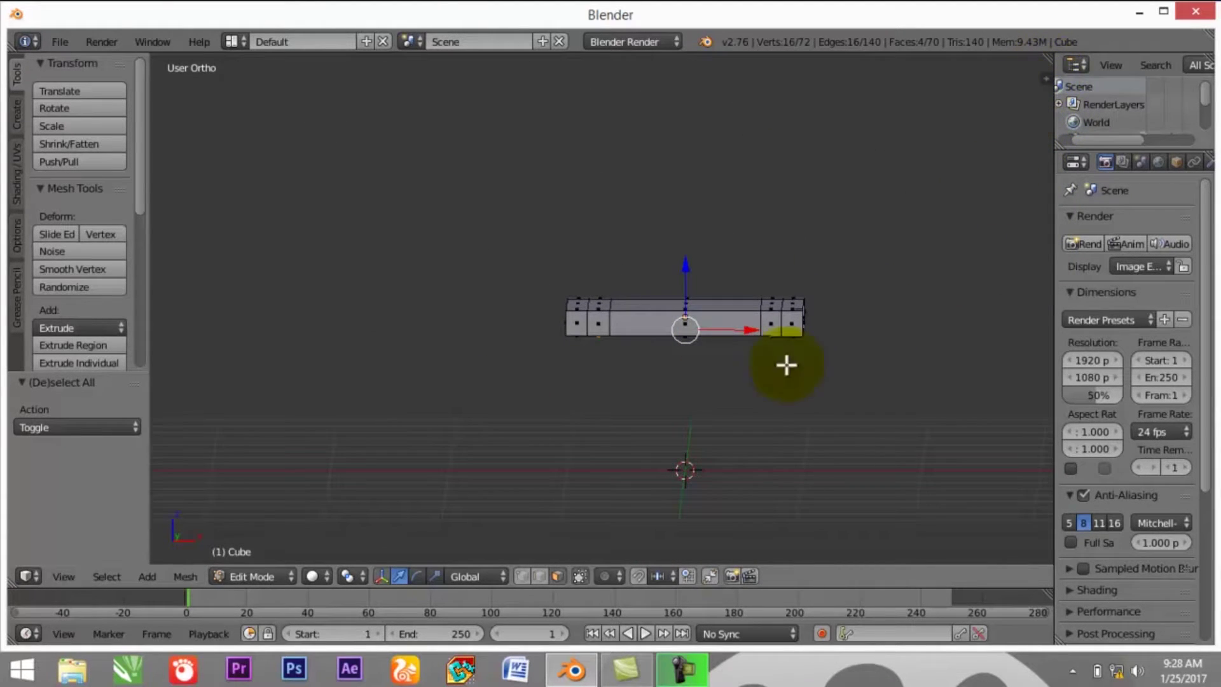
{"action": "key", "text": "e"}
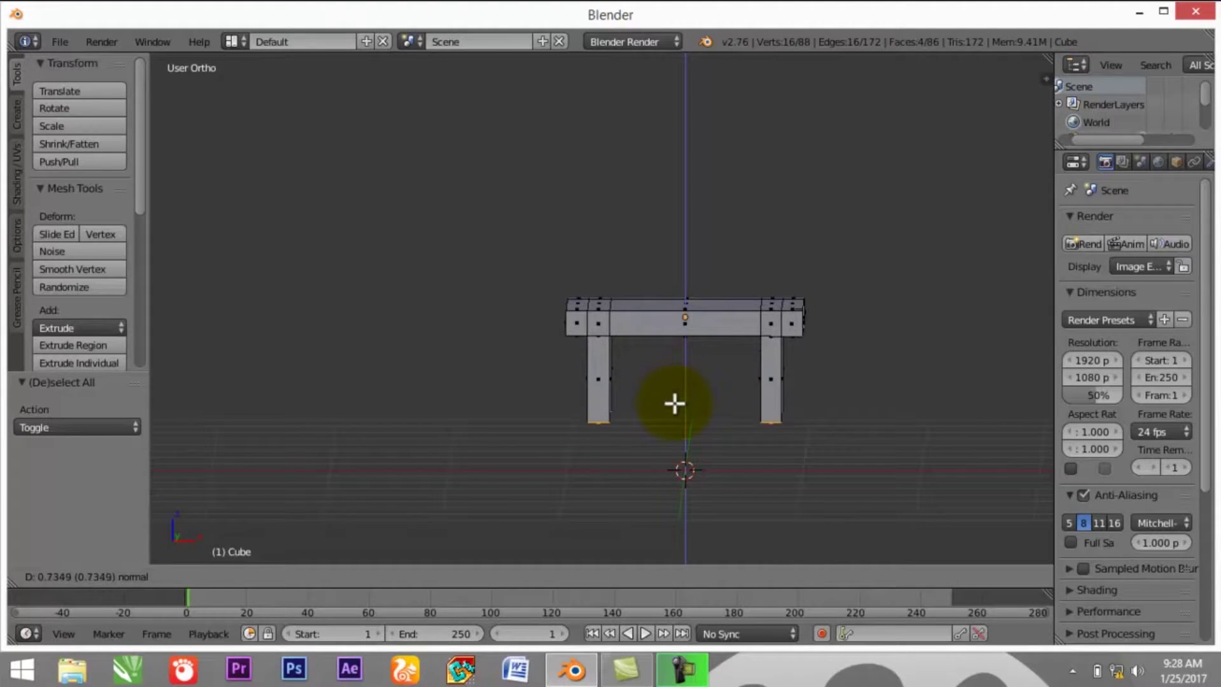
{"action": "left_click", "coordinate": [673, 450]}
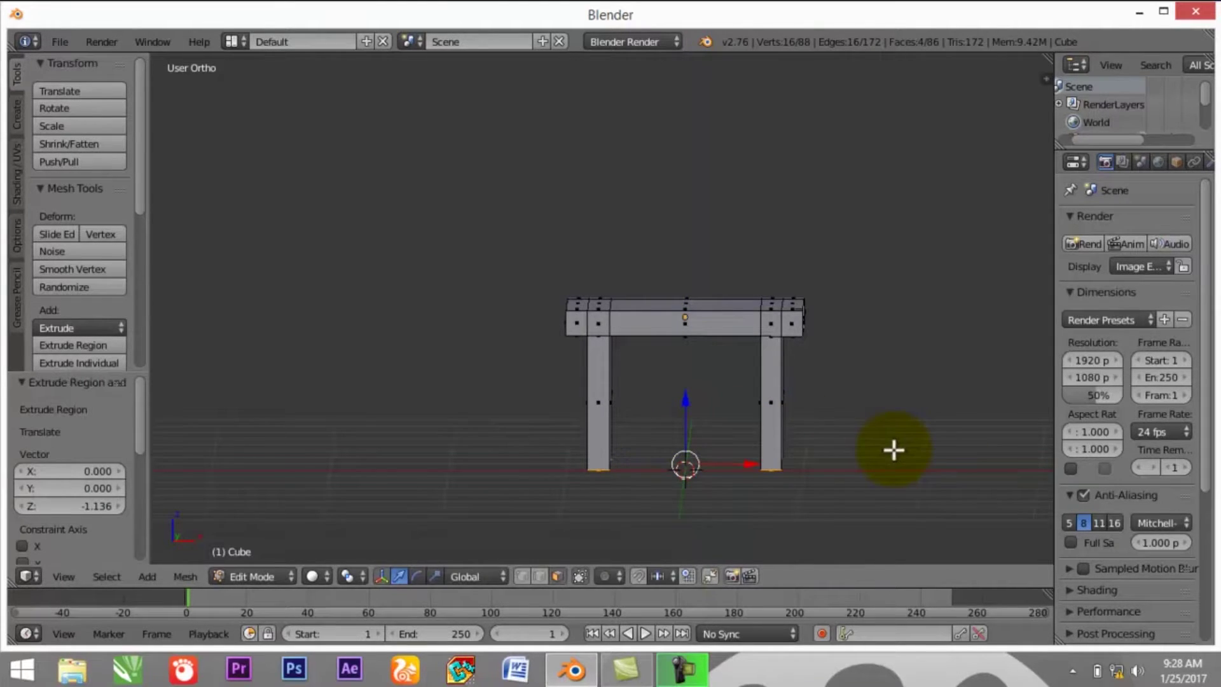
{"action": "middle_click_drag", "start_coordinate": [891, 425], "coordinate": [691, 453]}
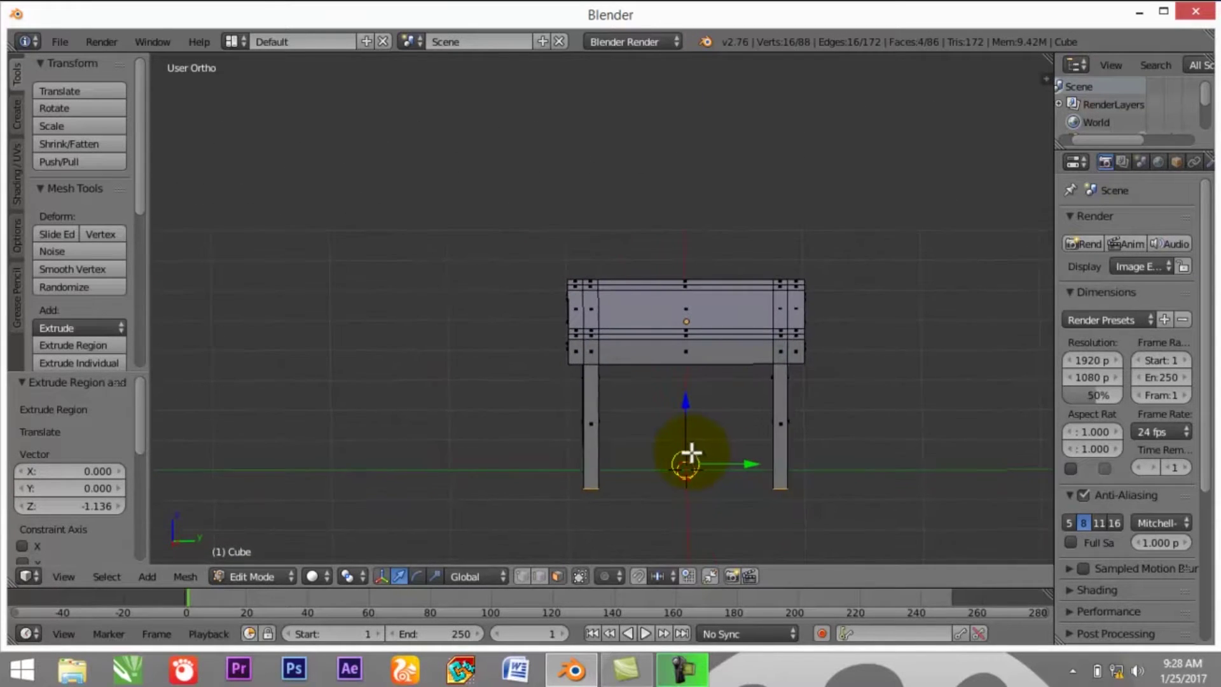
{"action": "middle_click_drag", "start_coordinate": [509, 463], "coordinate": [539, 452]}
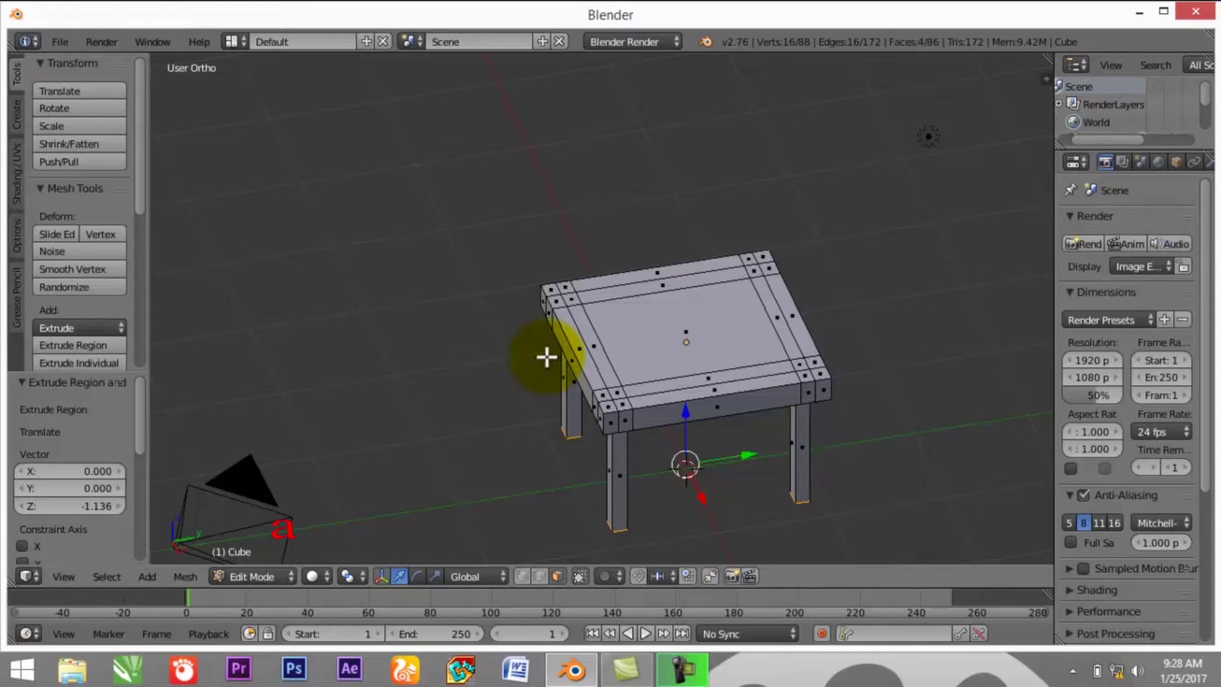
Extrude the two inner corner faces at the +Y end of the slab's top upward by about 1.533 to form back posts, then clear the selection
{"action": "key", "text": "a"}
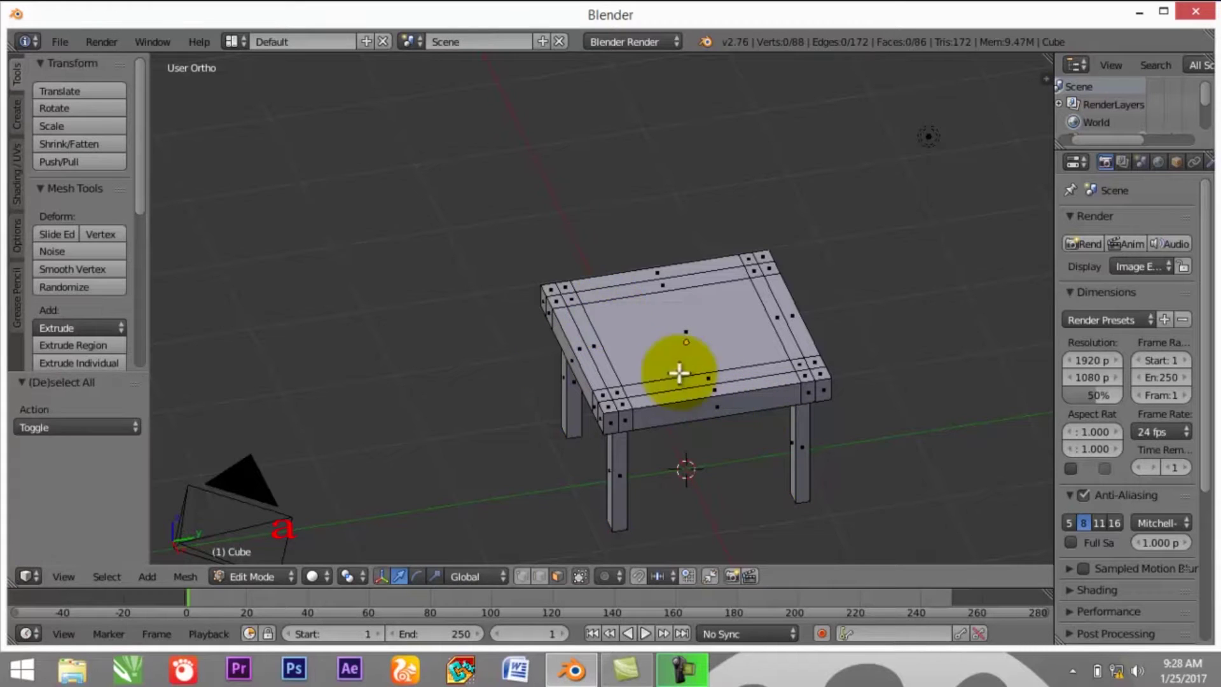
{"action": "left_click", "coordinate": [55, 572]}
{"action": "left_click", "coordinate": [105, 454]}
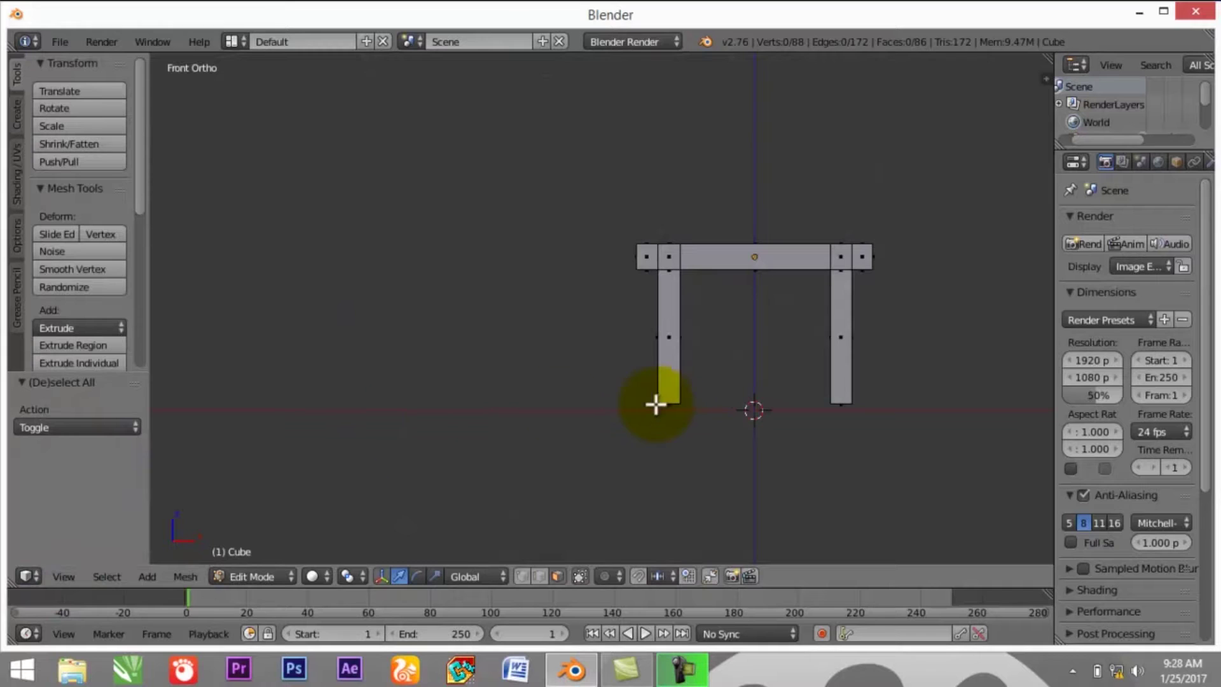
{"action": "middle_click_drag", "start_coordinate": [665, 426], "coordinate": [665, 485]}
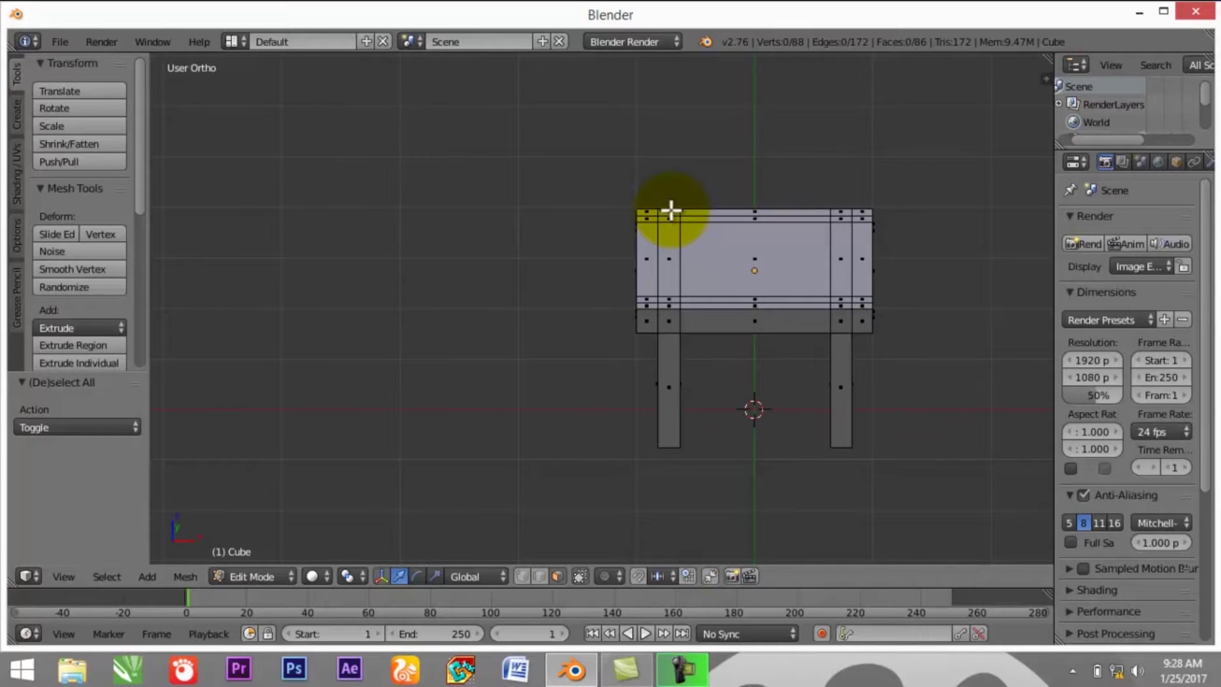
{"action": "middle_click_drag", "start_coordinate": [589, 246], "coordinate": [588, 291]}
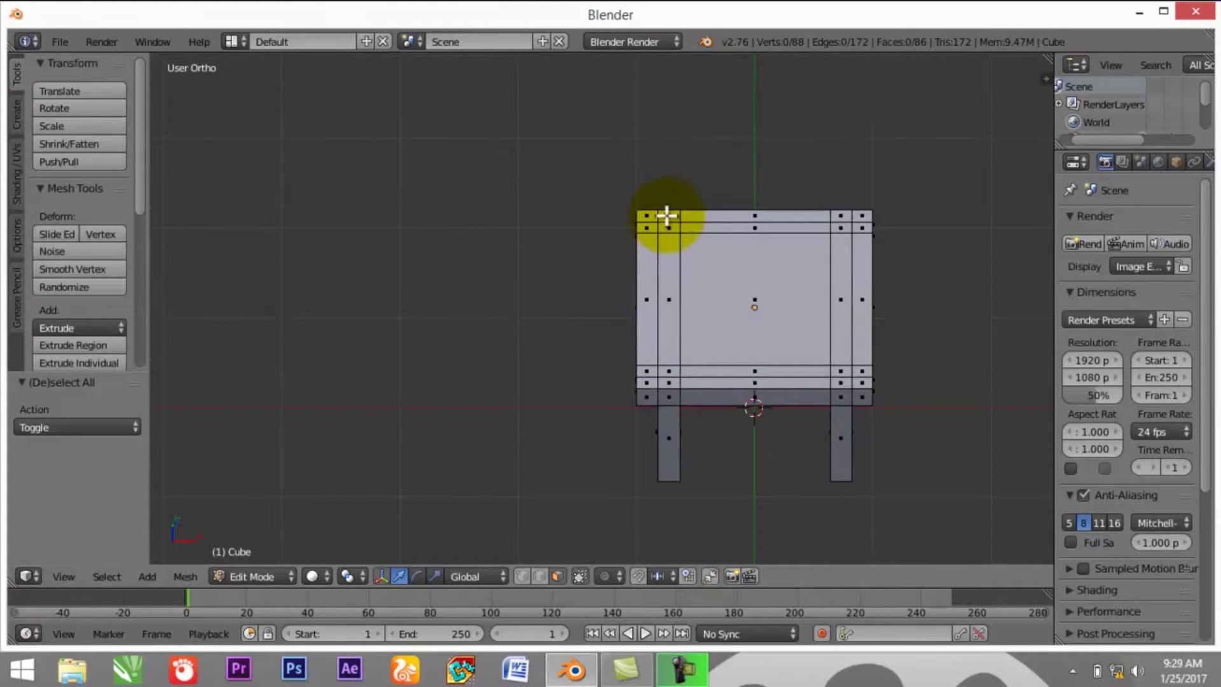
{"action": "right_click", "coordinate": [667, 215], "text": "shift"}
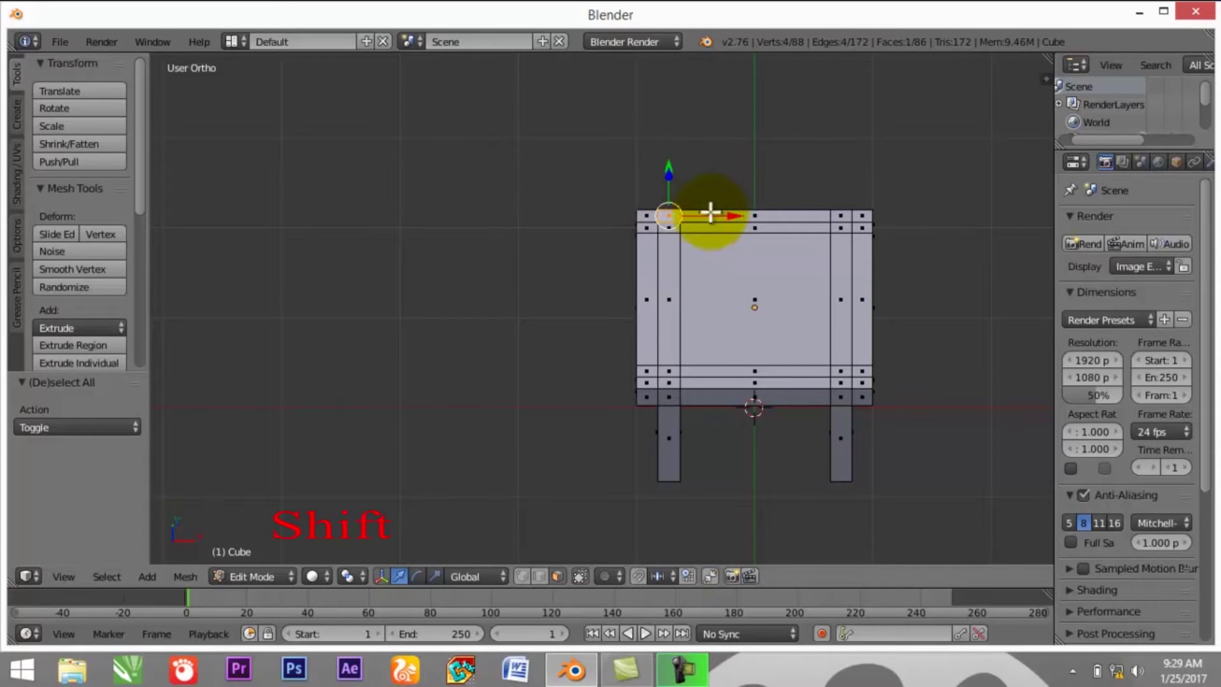
{"action": "right_click", "coordinate": [839, 215], "text": "shift"}
{"action": "middle_click_drag", "start_coordinate": [726, 488], "coordinate": [733, 368]}
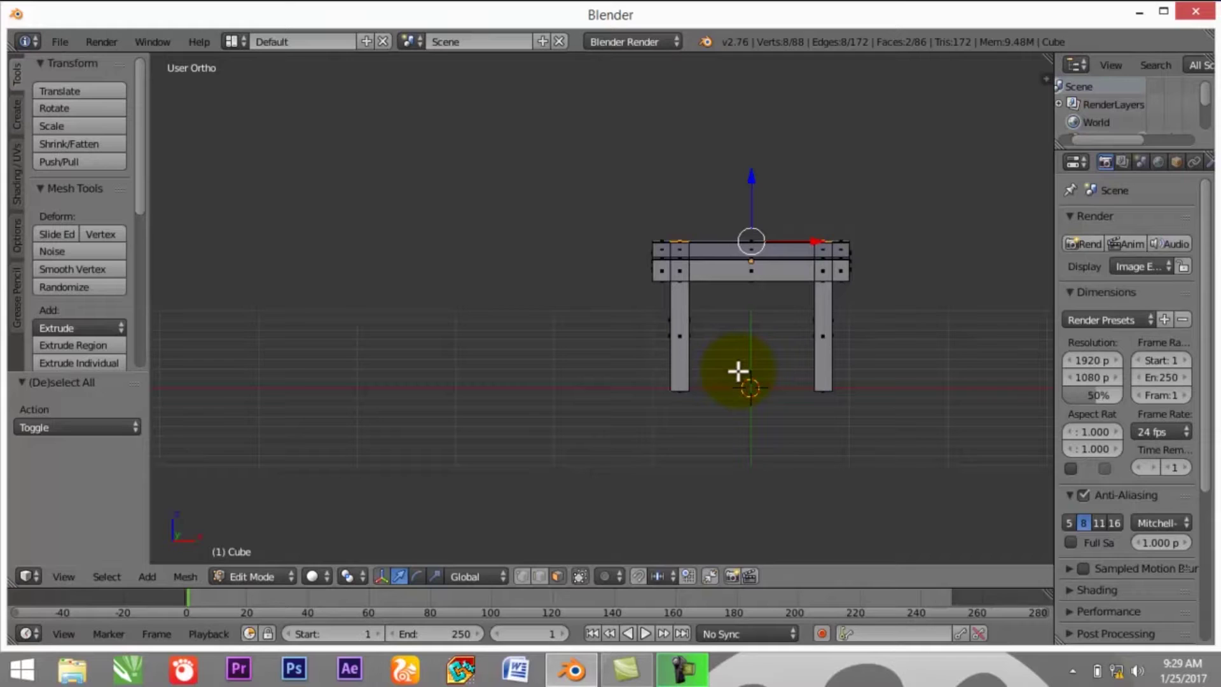
{"action": "key", "text": "e"}
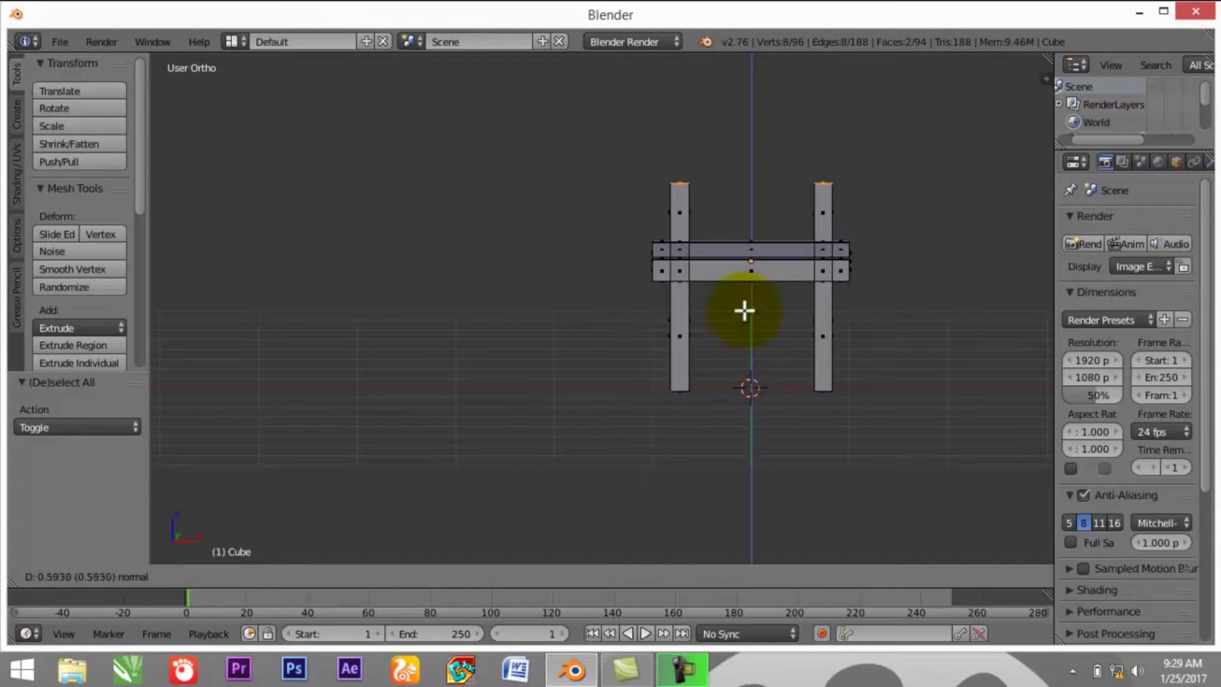
{"action": "left_click", "coordinate": [768, 220]}
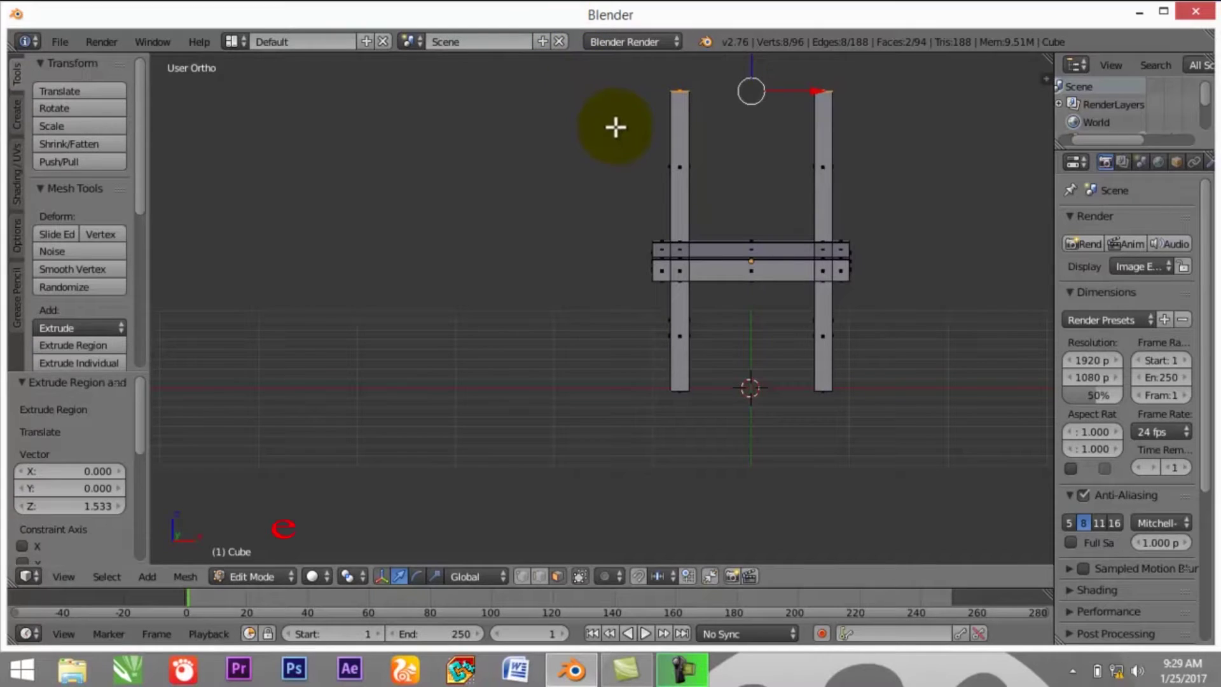
{"action": "key", "text": "a"}
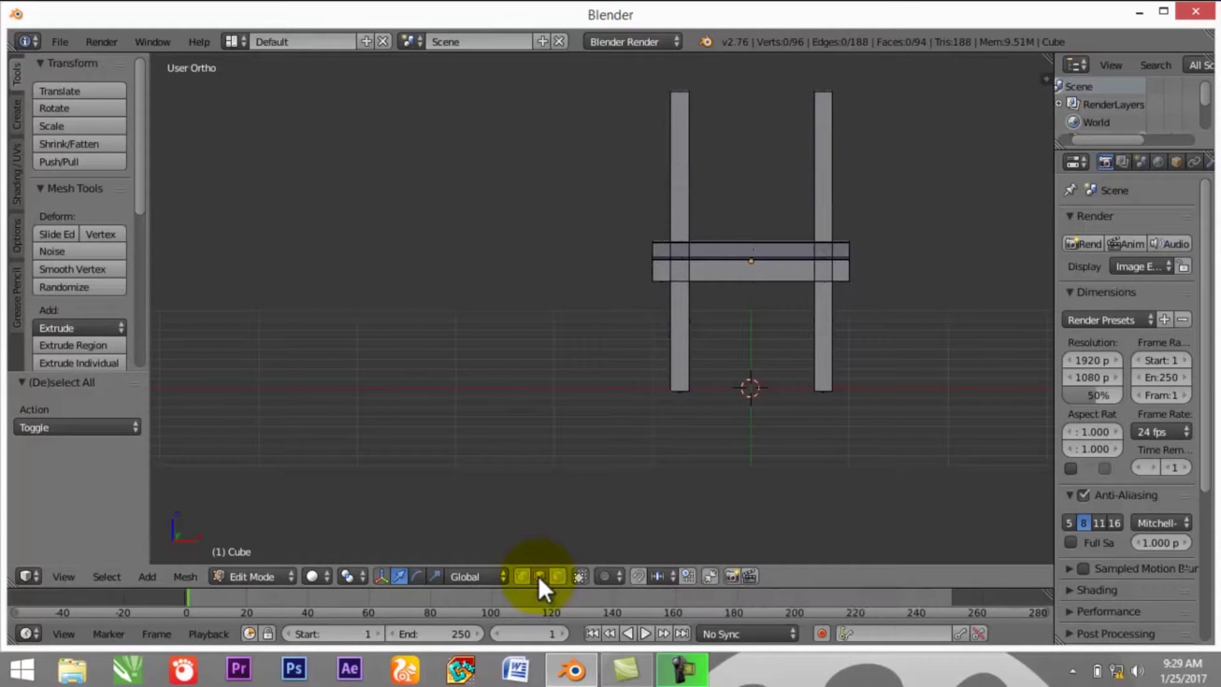
Add one loop cut around the back post on the -X side, slid up toward the post's top end
{"action": "middle_click_drag", "start_coordinate": [588, 248], "coordinate": [417, 269]}
{"action": "key", "text": "ctrl+r"}
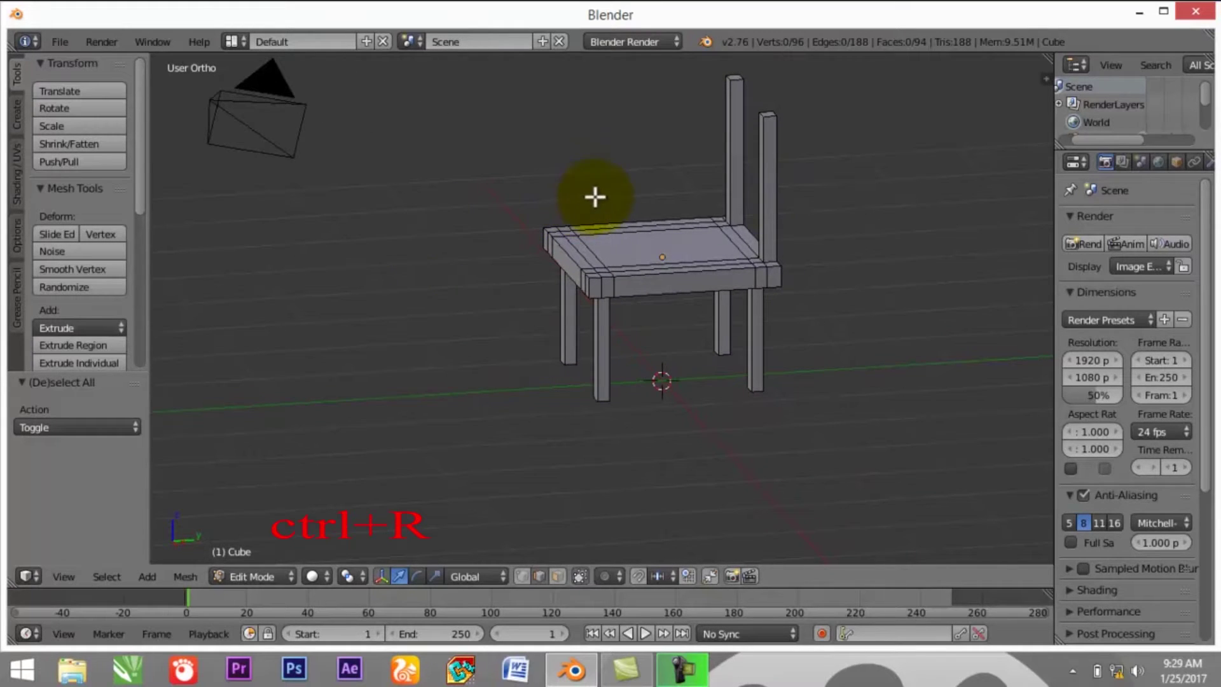
{"action": "left_click", "coordinate": [732, 155]}
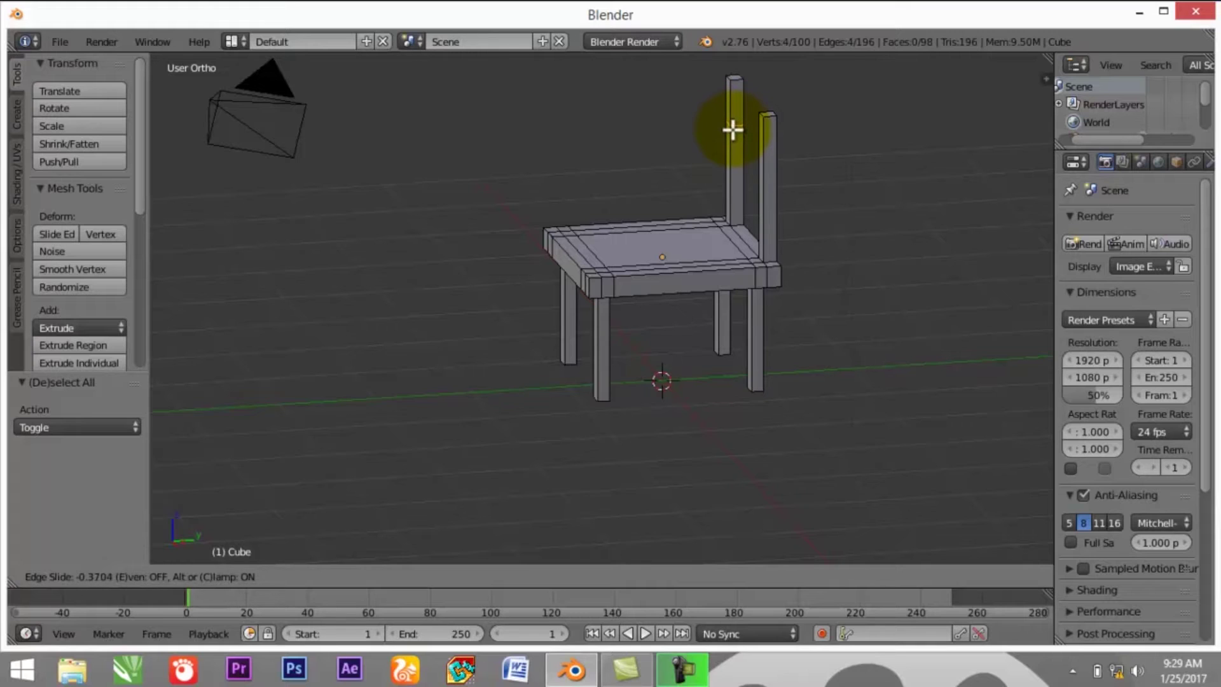
{"action": "left_click", "coordinate": [735, 123]}
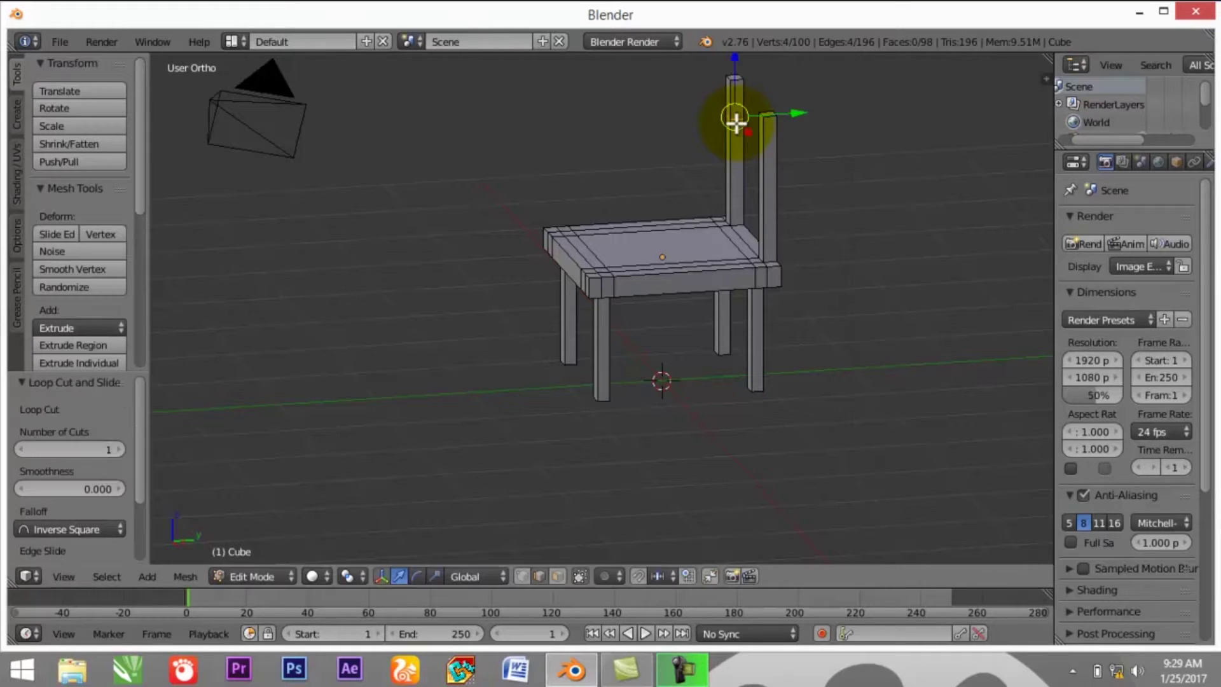
Extrude the upper inner face of the -X back post by about 1.339 along X to the other post, forming the top rail
{"action": "left_click", "coordinate": [562, 574]}
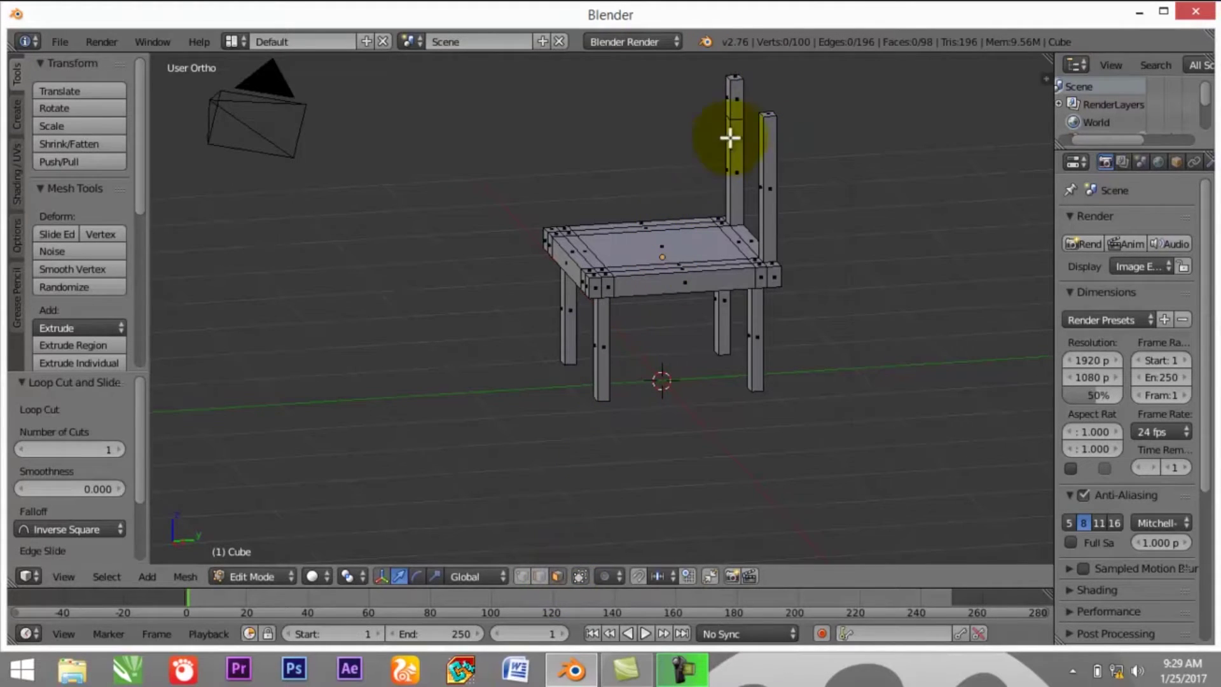
{"action": "right_click", "coordinate": [734, 99]}
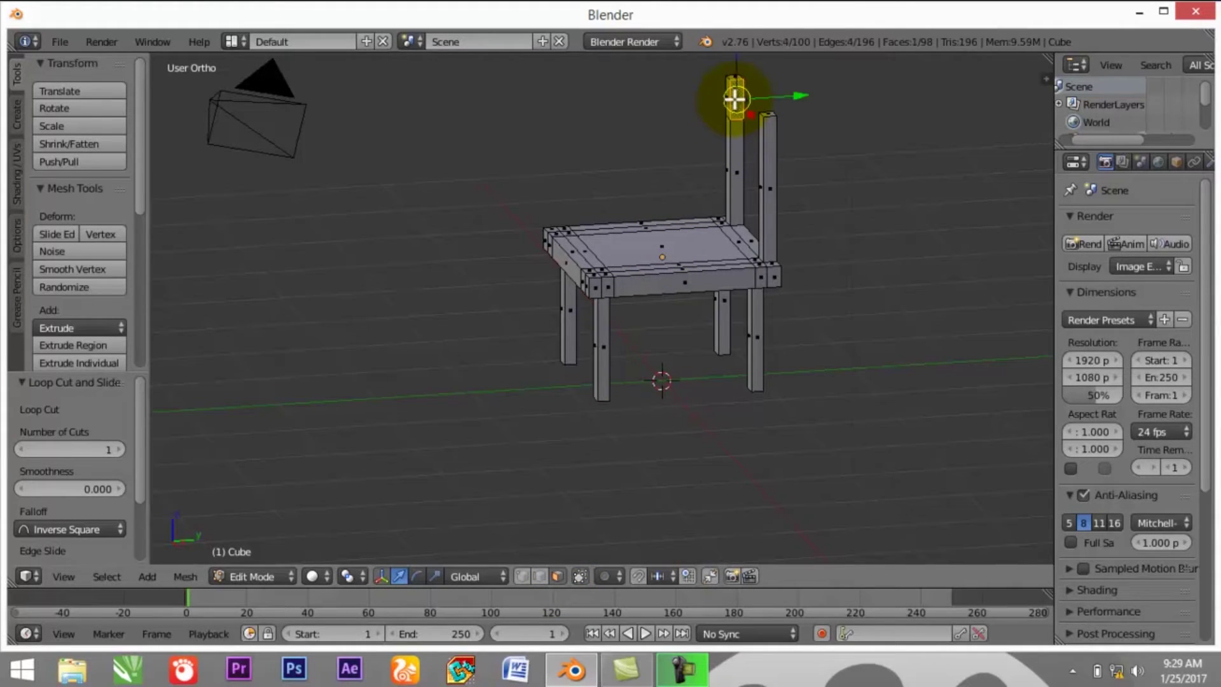
{"action": "middle_click_drag", "start_coordinate": [452, 280], "coordinate": [574, 325]}
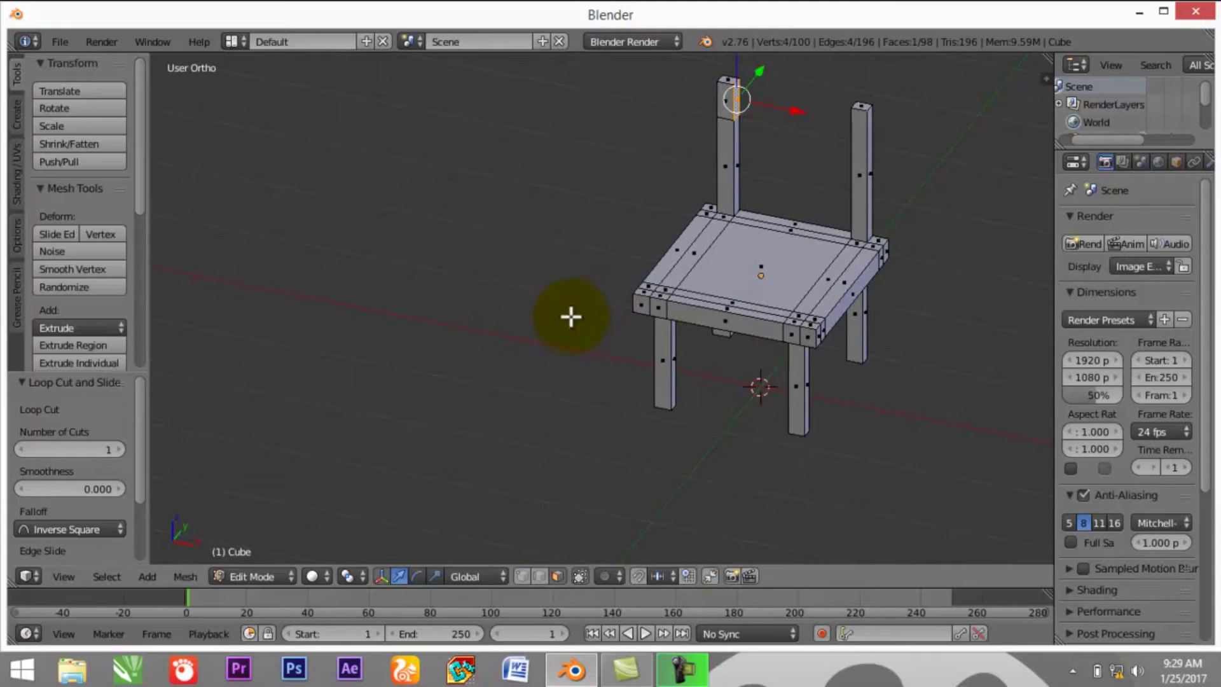
{"action": "key", "text": "e"}
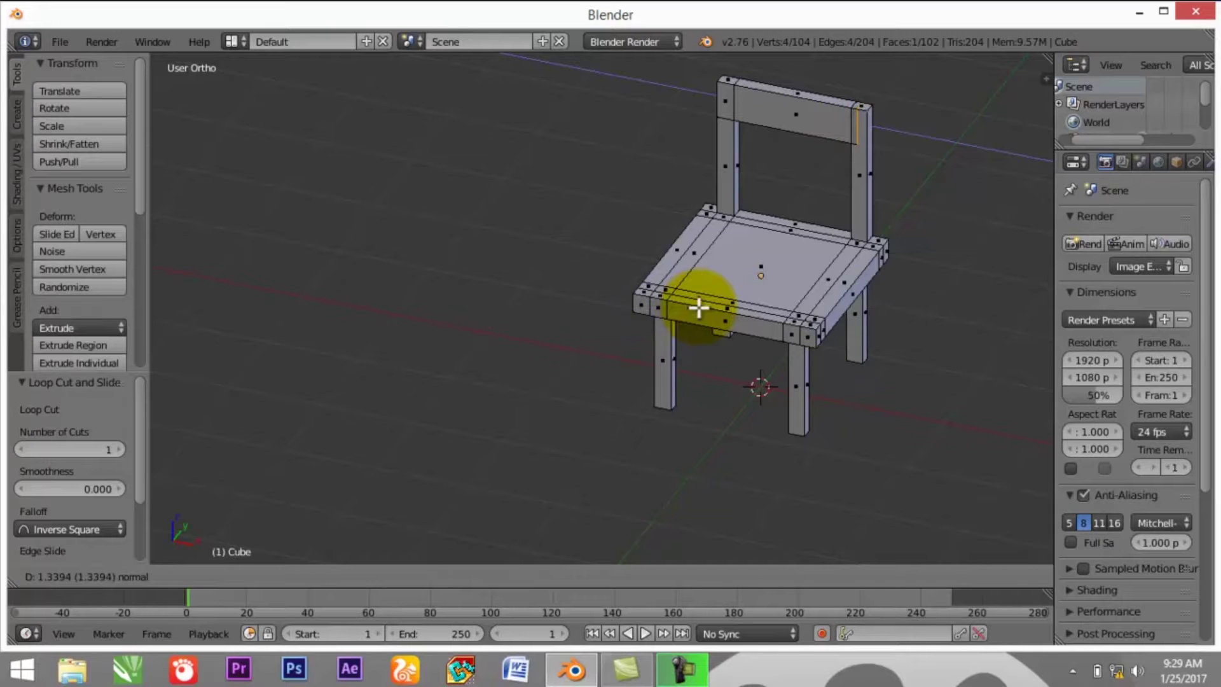
{"action": "left_click", "coordinate": [698, 308]}
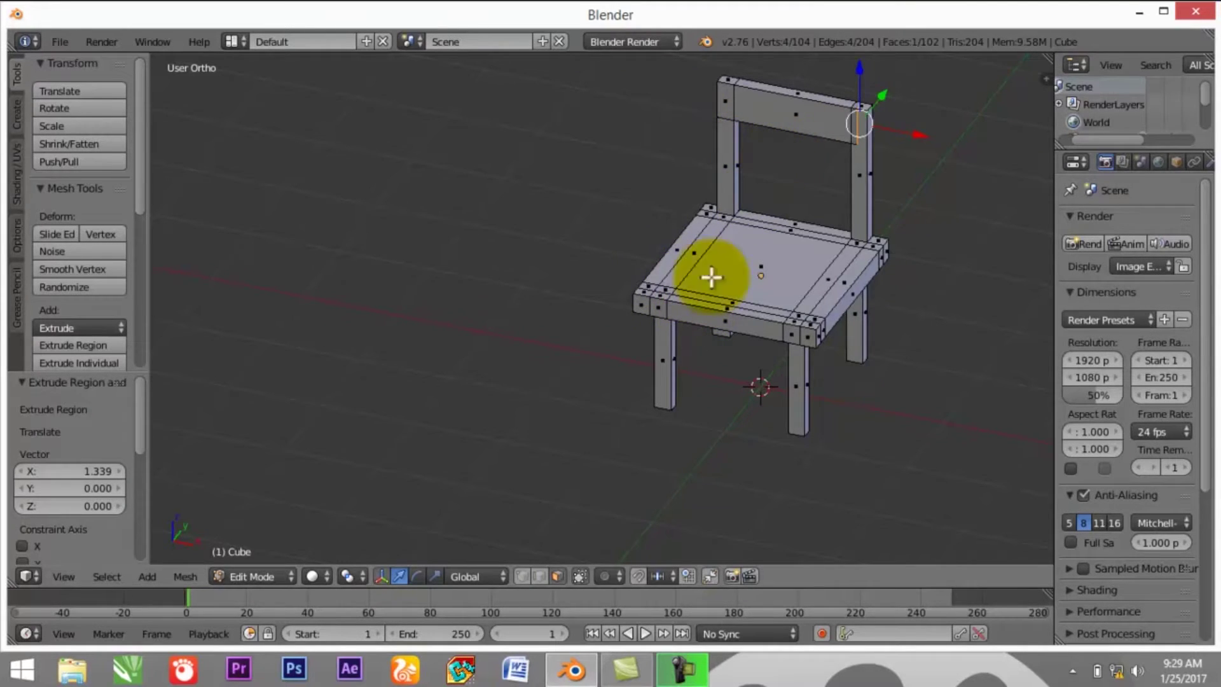
Add two more loop cuts on the -X back post below the top rail, marking out a narrow section for a second rail
{"action": "mouse_move", "coordinate": [640, 362]}
{"action": "middle_mouse_down"}
{"action": "mouse_move", "coordinate": [659, 381]}
{"action": "mouse_move", "coordinate": [657, 368]}
{"action": "middle_mouse_up"}
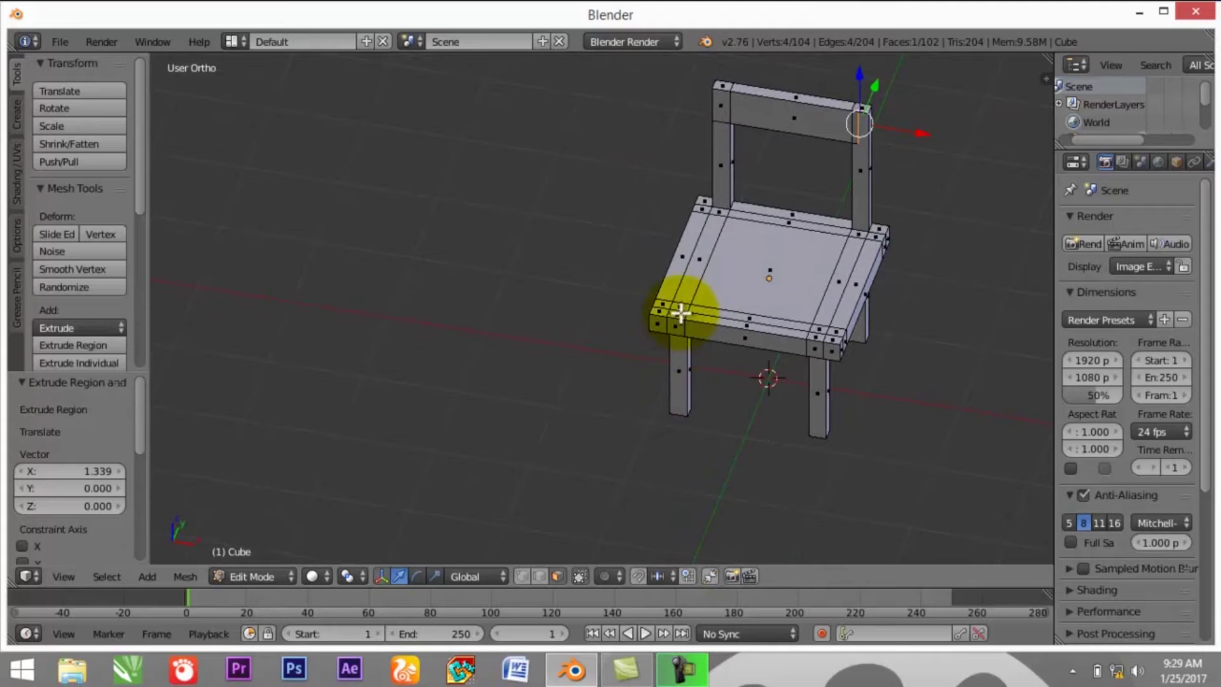
{"action": "middle_click_drag", "start_coordinate": [769, 512], "coordinate": [629, 441]}
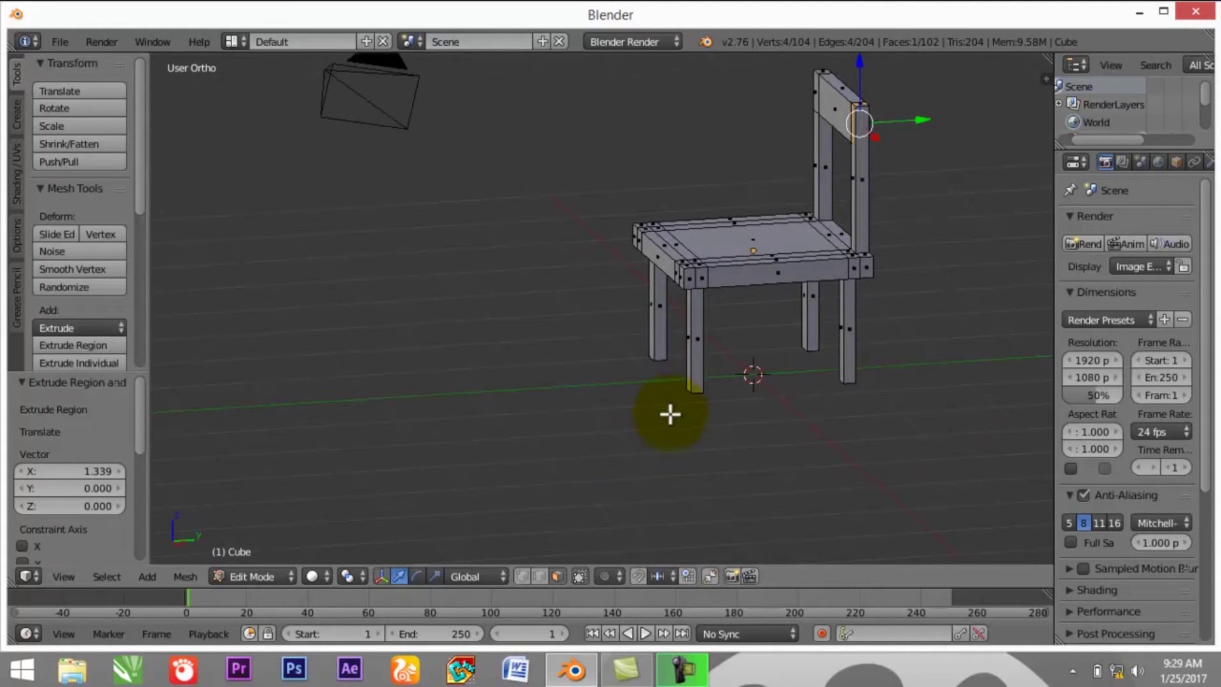
{"action": "left_click", "coordinate": [540, 576]}
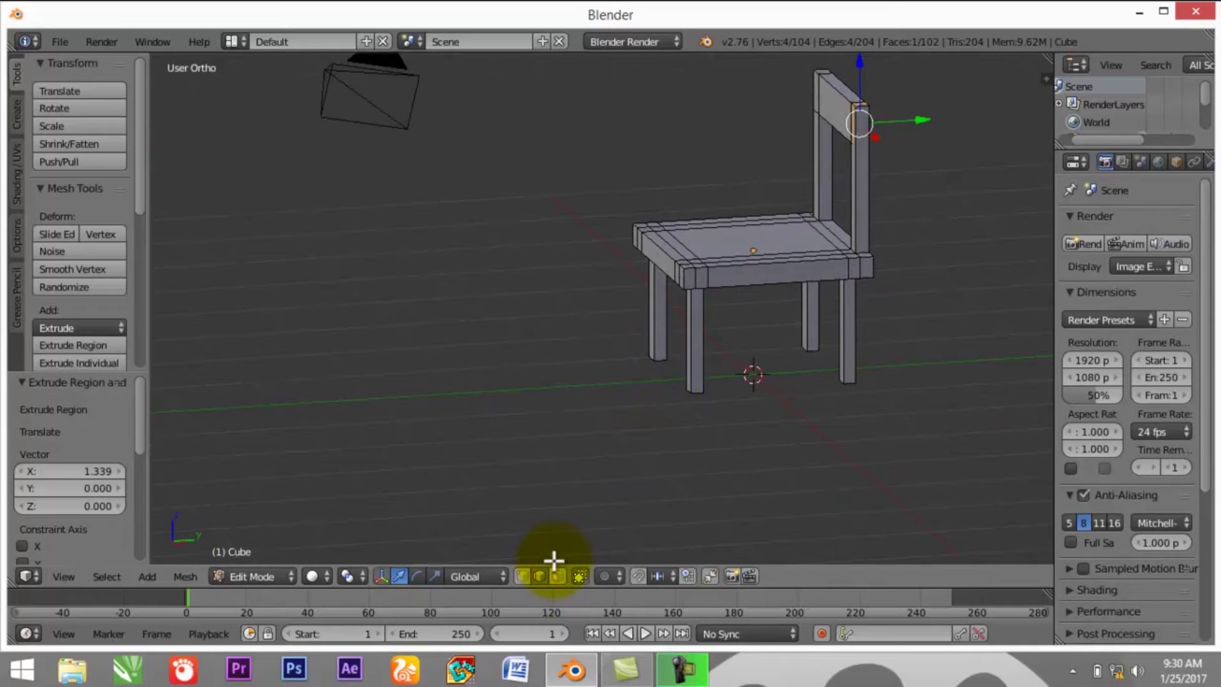
{"action": "key", "text": "ctrl+r"}
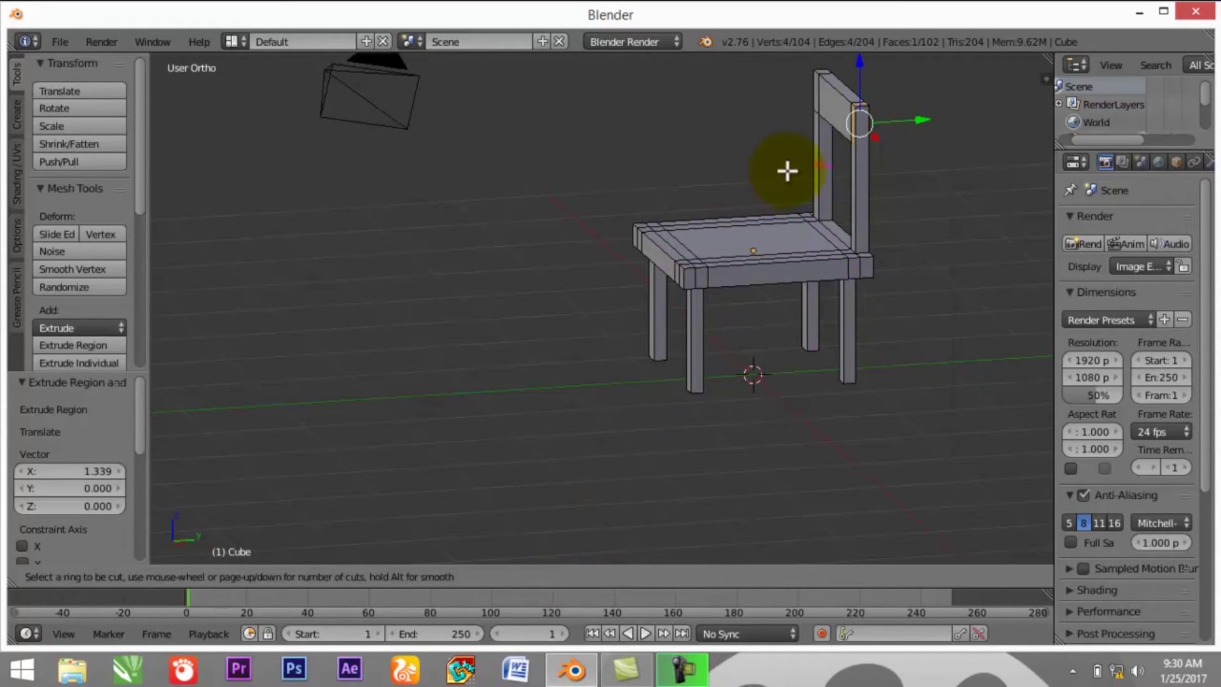
{"action": "left_click", "coordinate": [818, 160]}
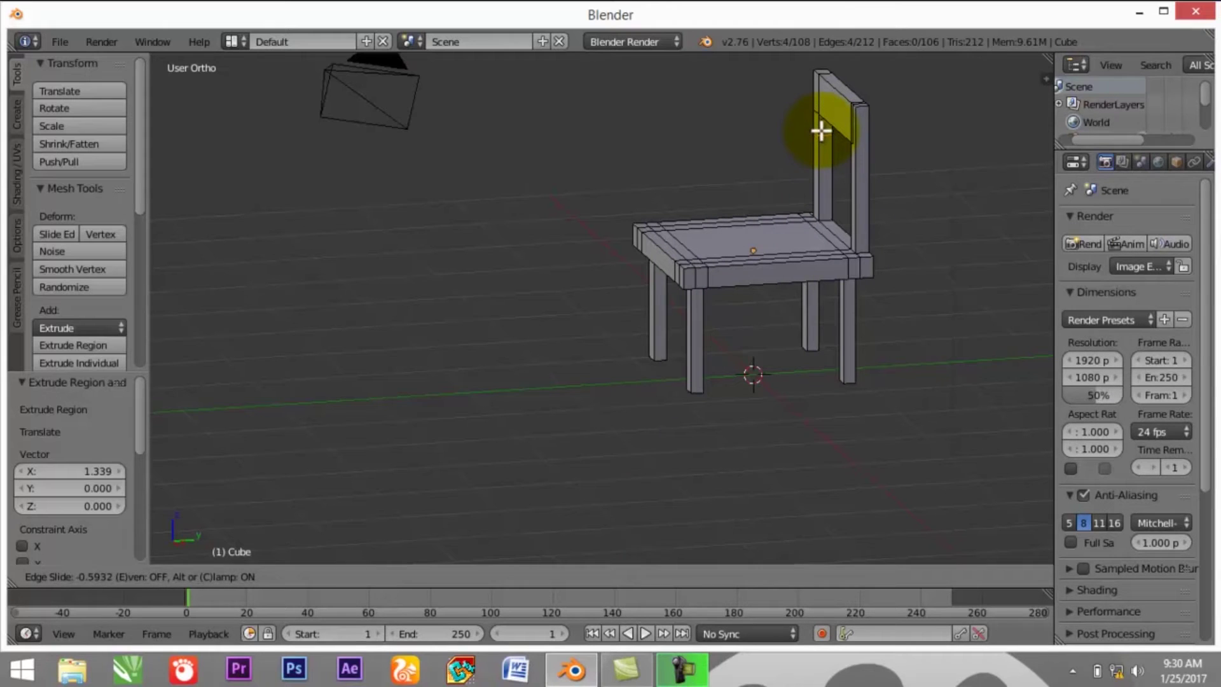
{"action": "left_click", "coordinate": [821, 131]}
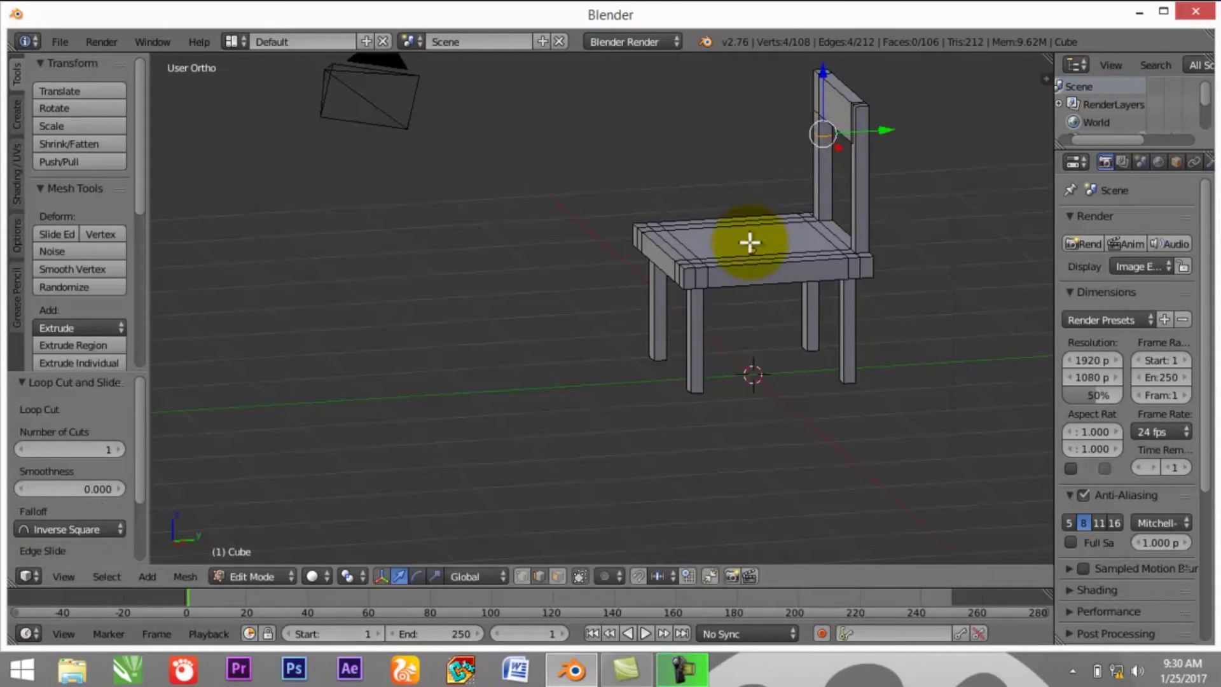
{"action": "key", "text": "ctrl+r"}
{"action": "left_click", "coordinate": [819, 168]}
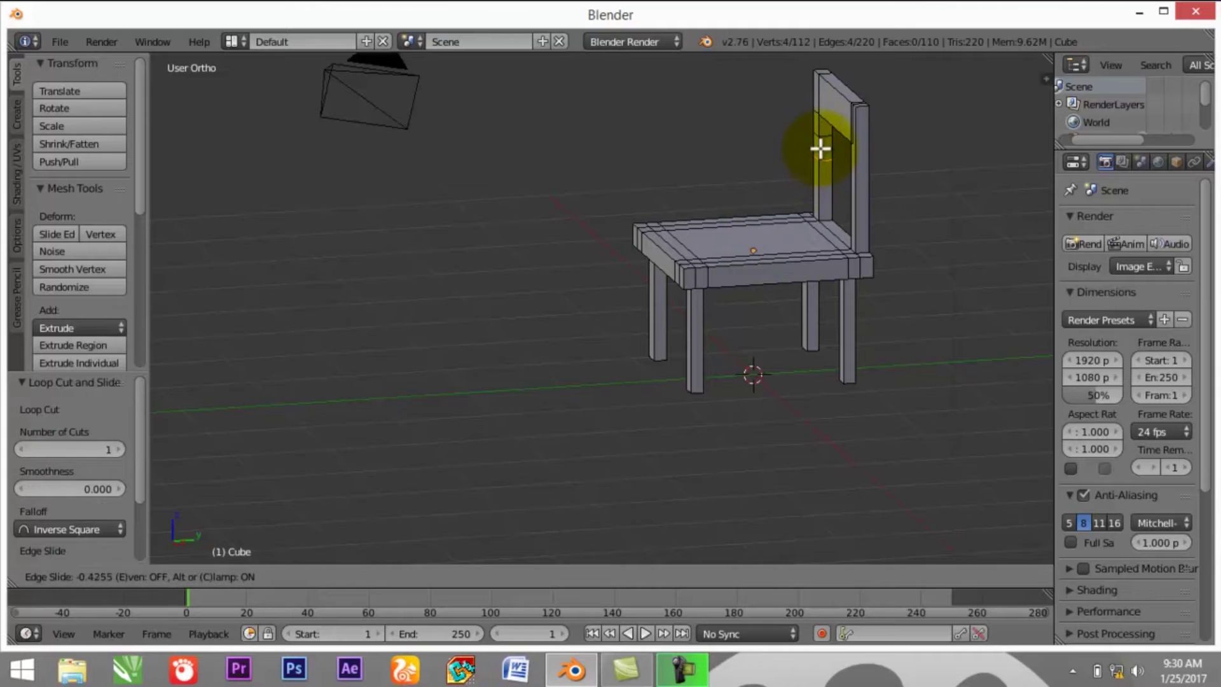
{"action": "left_click", "coordinate": [821, 145]}
Extrude the inner face of the narrow section on the -X back post by about 1.365 along X, forming a second rail
{"action": "left_click", "coordinate": [558, 577]}
{"action": "middle_click_drag", "start_coordinate": [504, 458], "coordinate": [580, 455]}
{"action": "key", "text": "e"}
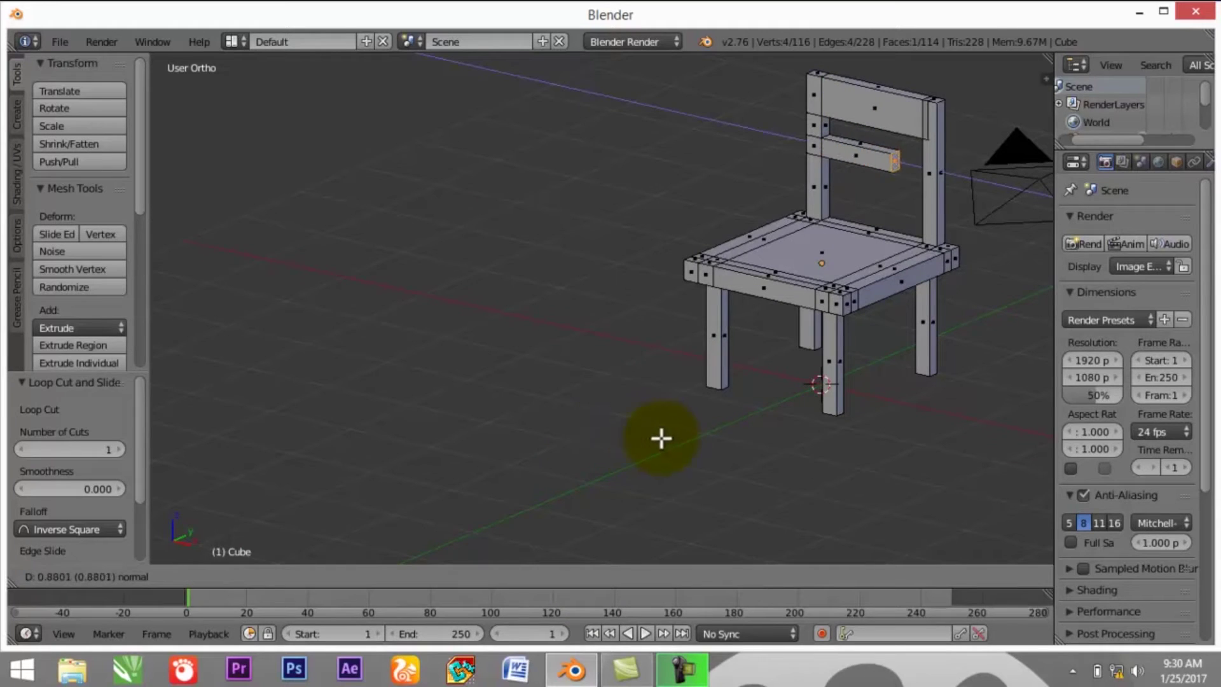
{"action": "left_click", "coordinate": [690, 438]}
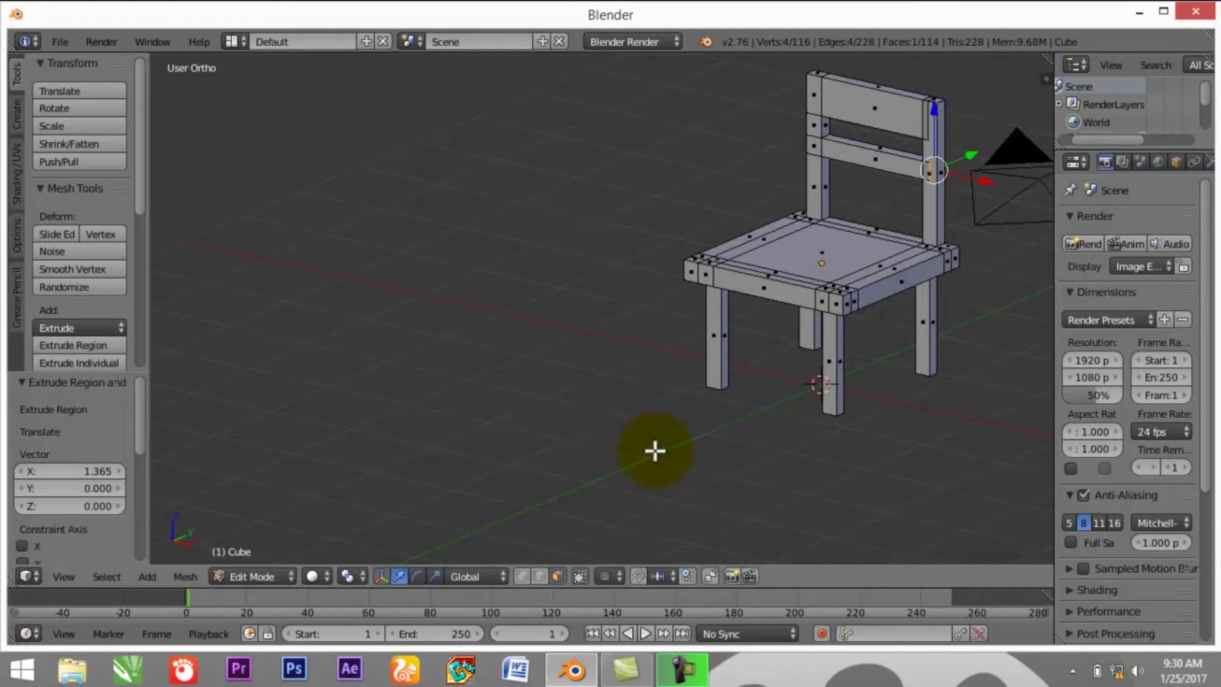
Examine the whole chair in Object Mode and return to Edit Mode
{"action": "key", "text": "Tab"}
{"action": "middle_click_drag", "start_coordinate": [592, 426], "coordinate": [662, 453]}
{"action": "key", "text": "Tab"}
{"action": "key", "text": "Tab"}
{"action": "key", "text": "Tab"}
{"action": "key", "text": "Tab"}
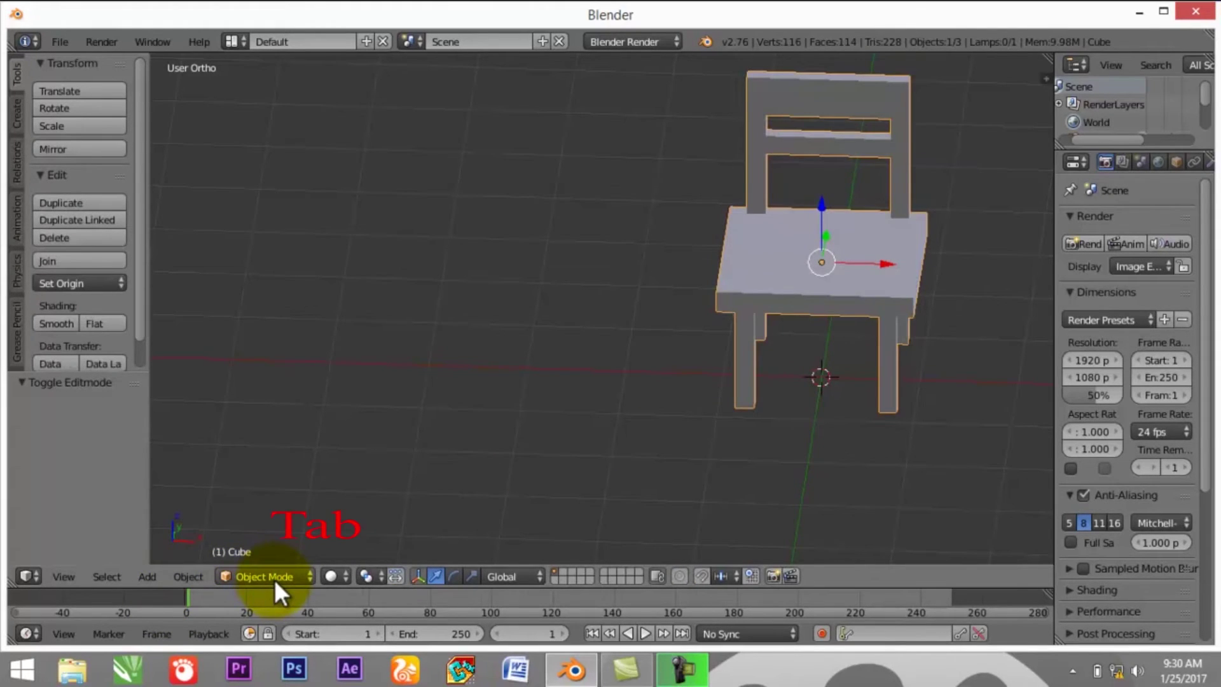
{"action": "key", "text": "Tab"}
{"action": "key", "text": "Tab"}
{"action": "key", "text": "Tab"}
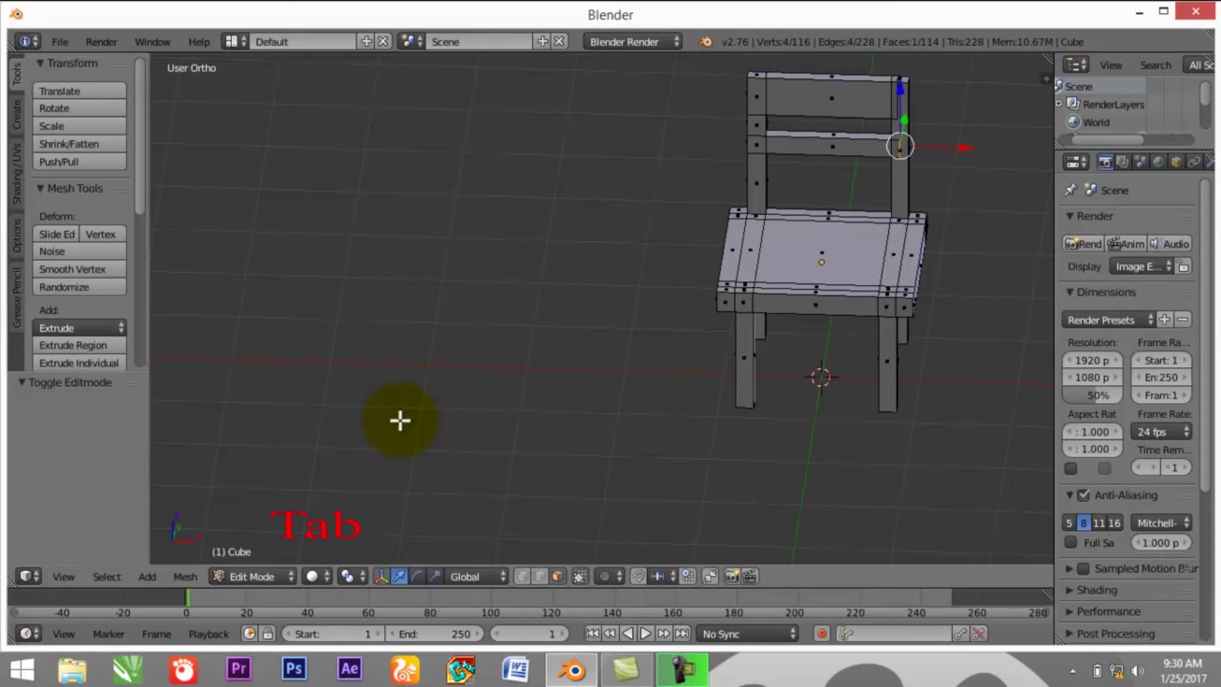
In vertex selection, select the upper and lower edge loops of the seat's -X side and move them inward by about 0.116 along X
{"action": "middle_click_drag", "start_coordinate": [581, 360], "coordinate": [666, 445]}
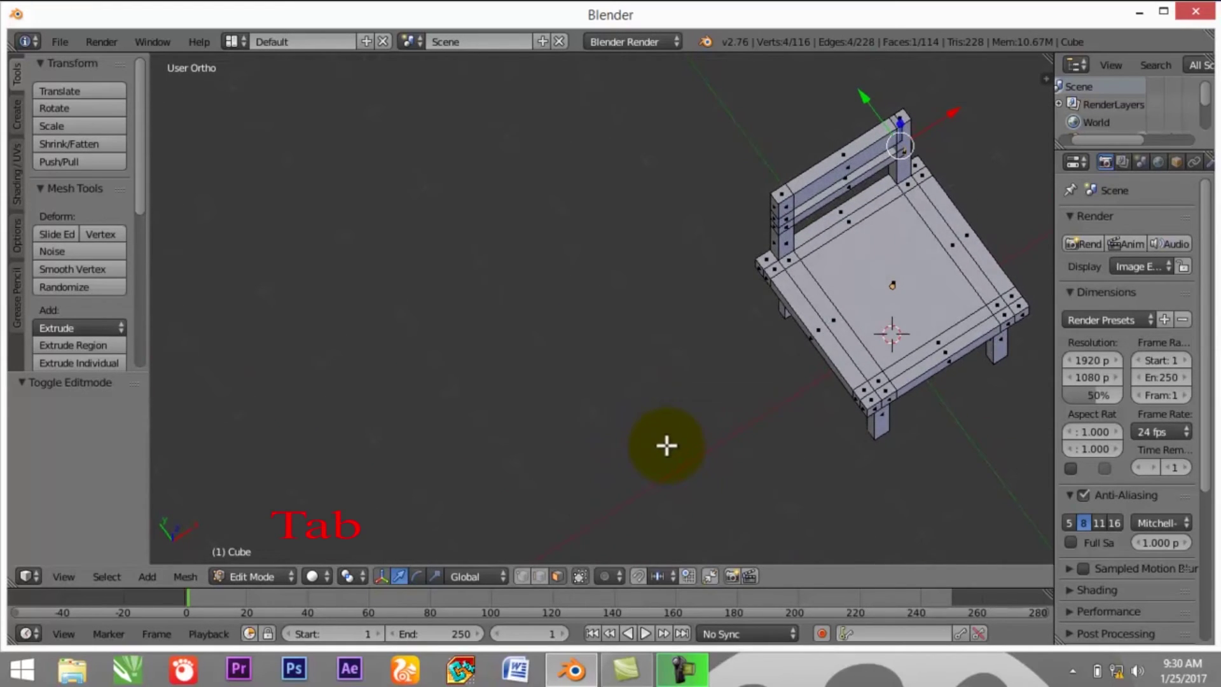
{"action": "left_click", "coordinate": [523, 575]}
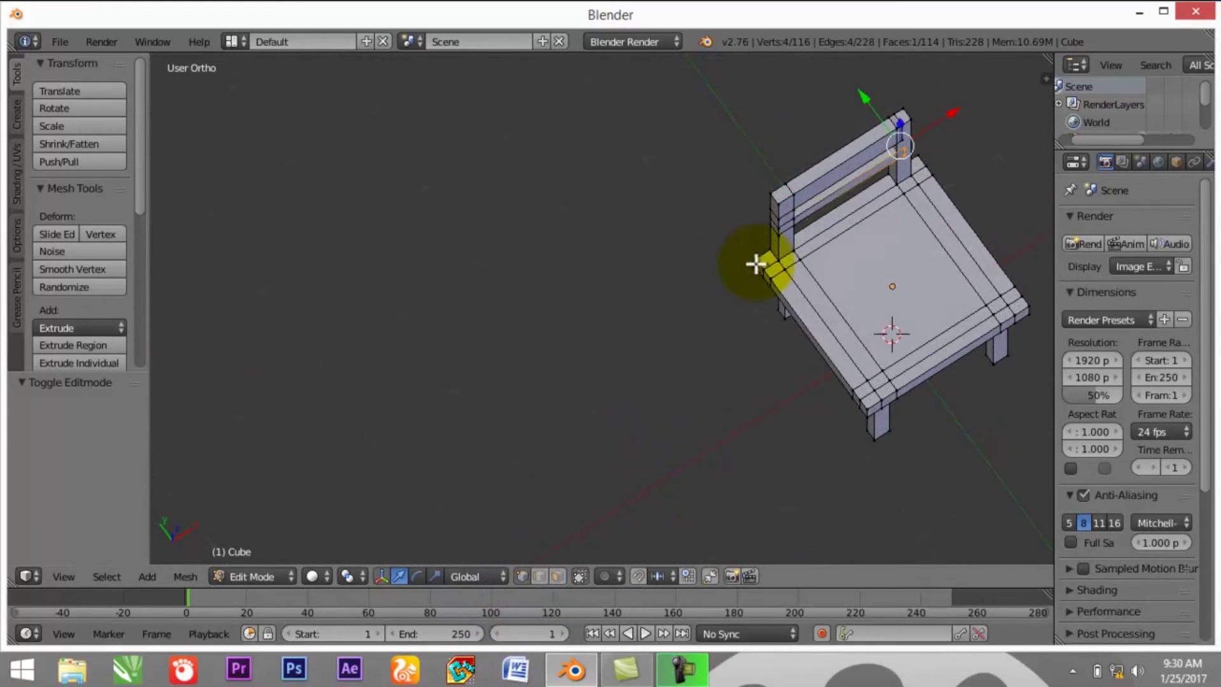
{"action": "middle_click_drag", "start_coordinate": [703, 294], "coordinate": [711, 261]}
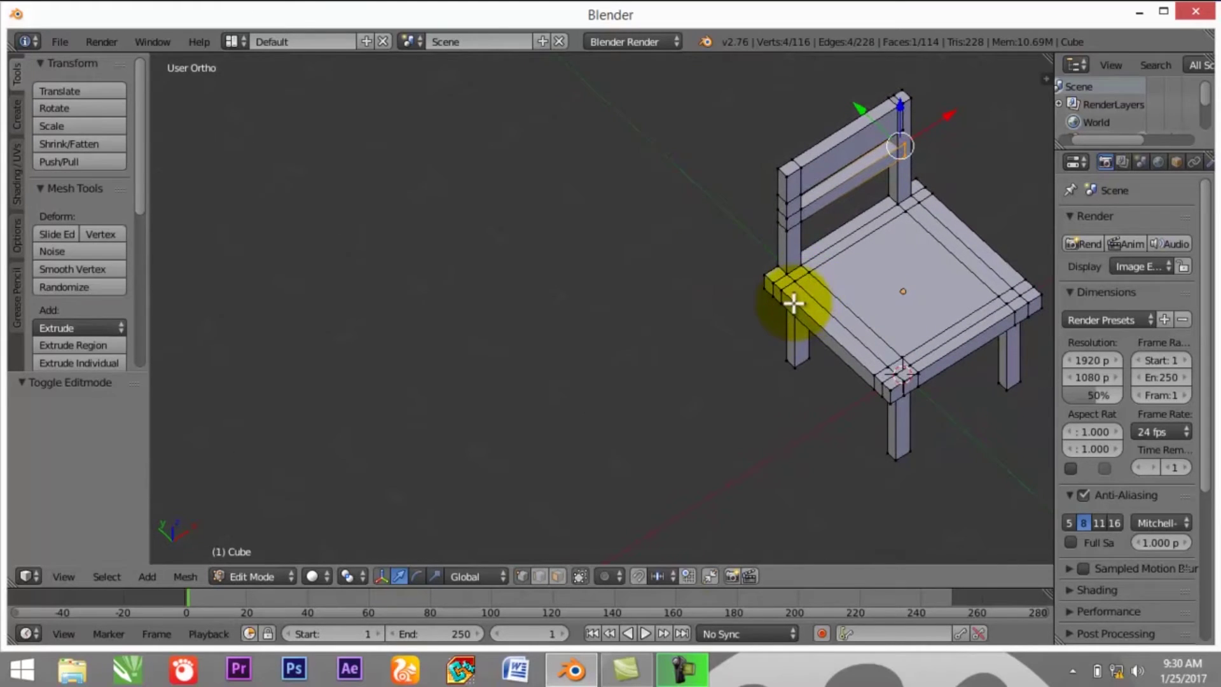
{"action": "right_click", "coordinate": [836, 342], "text": "alt+shift"}
{"action": "key", "text": "a"}
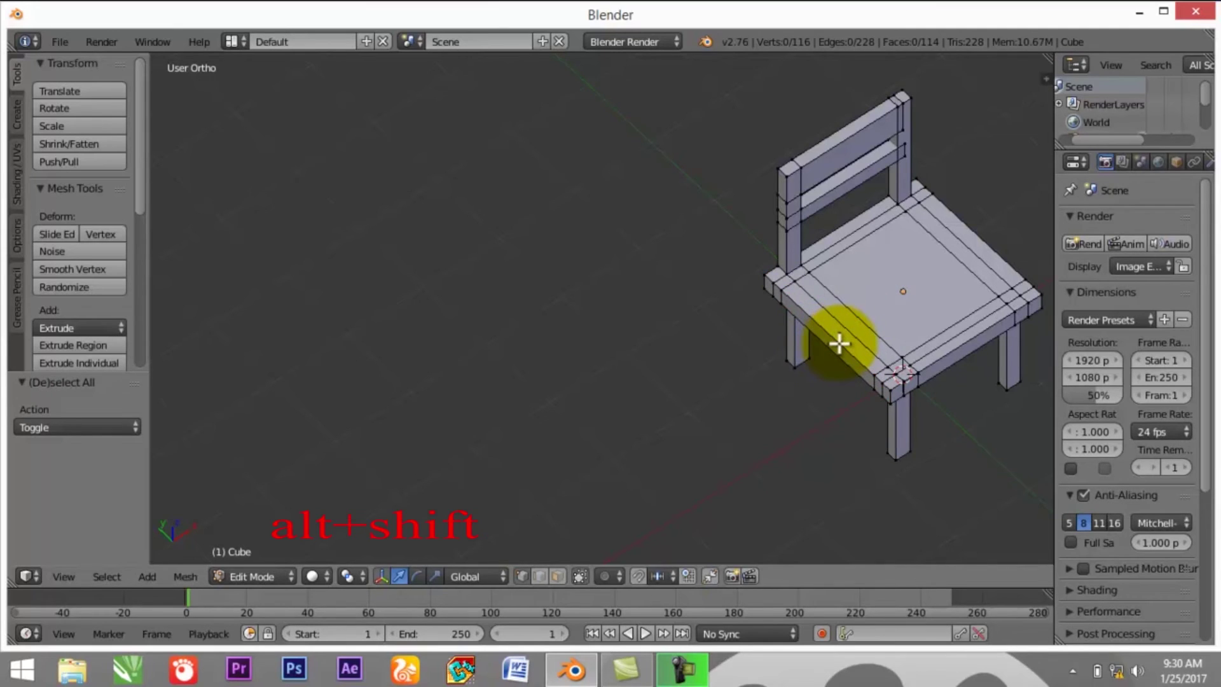
{"action": "right_click", "coordinate": [839, 344], "text": "alt+shift"}
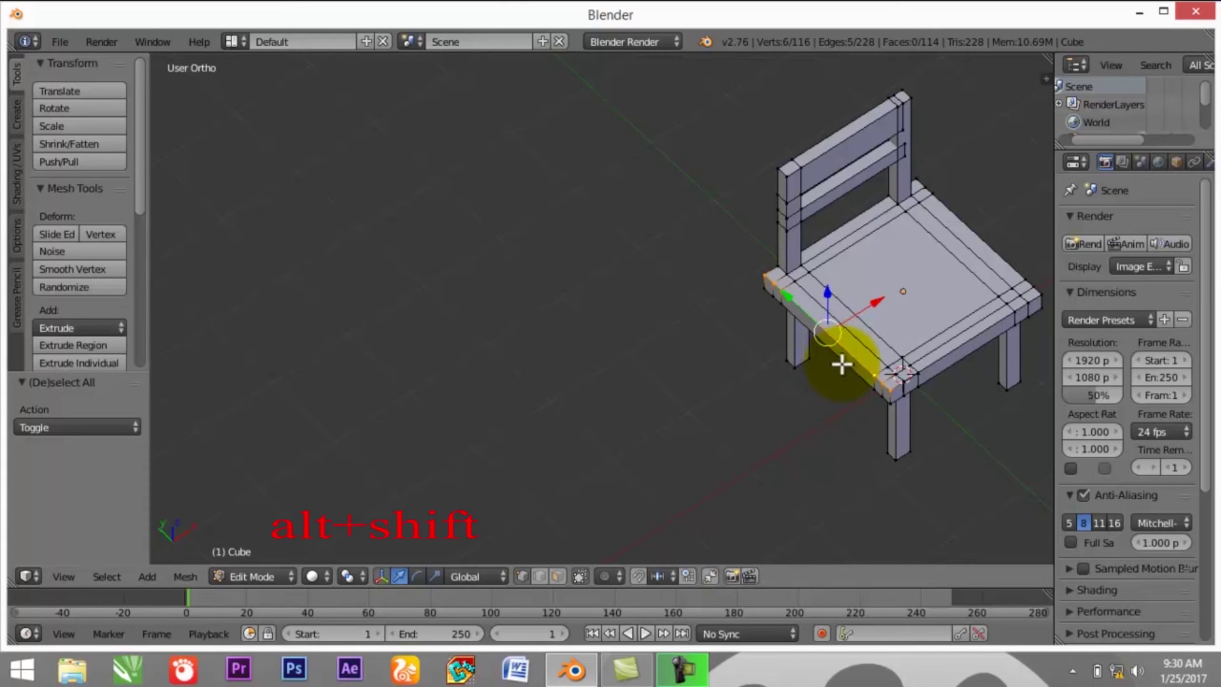
{"action": "right_click", "coordinate": [841, 362], "text": "alt+shift"}
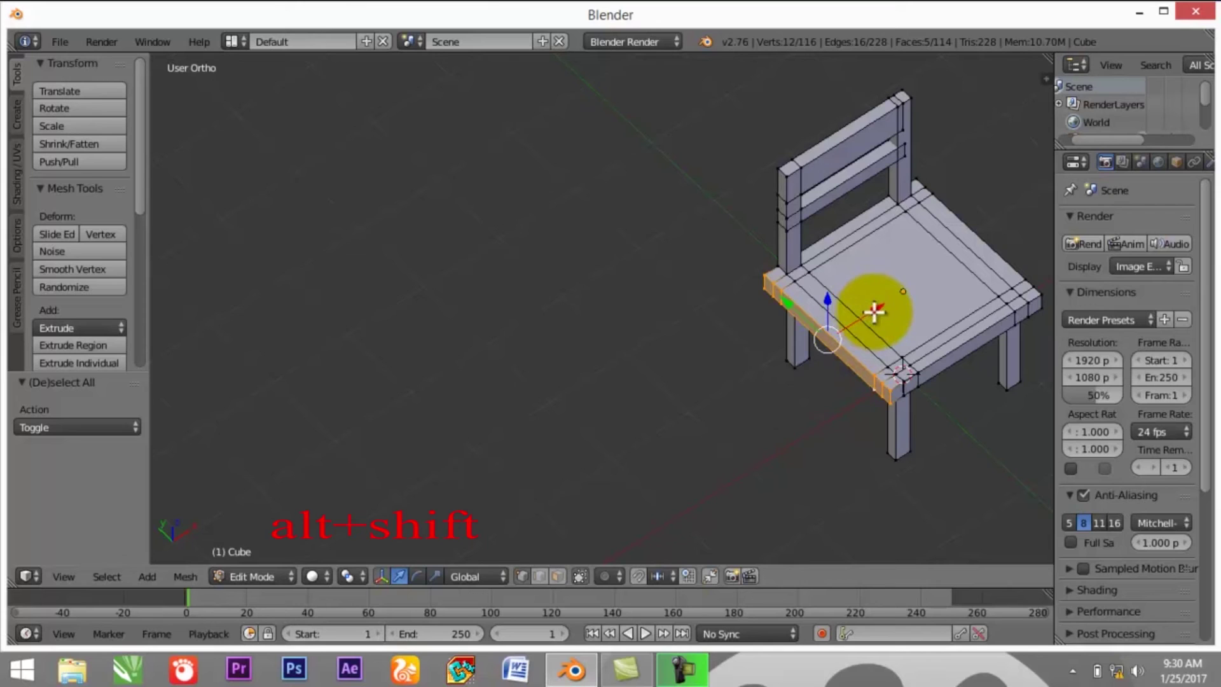
{"action": "left_click_drag", "start_coordinate": [875, 310], "coordinate": [885, 299]}
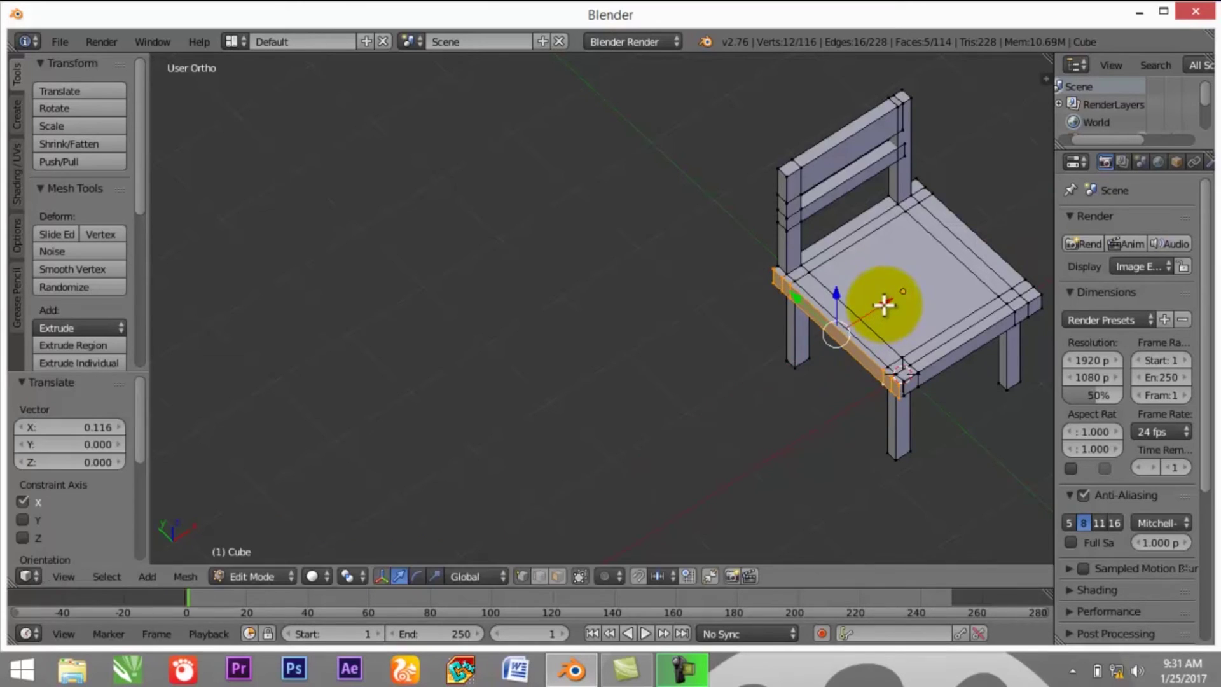
Replace the selection with the outer face strip of the seat's +X side and move it inward by about 0.109 along X
{"action": "middle_click_drag", "start_coordinate": [937, 436], "coordinate": [707, 432]}
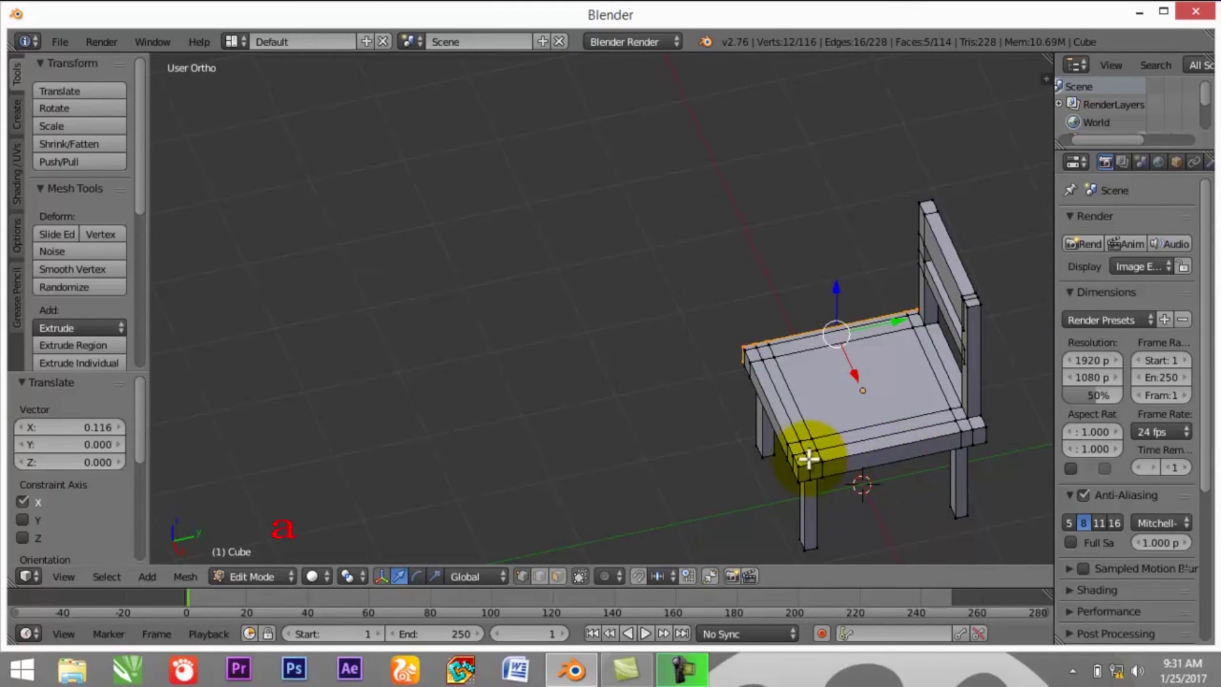
{"action": "key", "text": "a"}
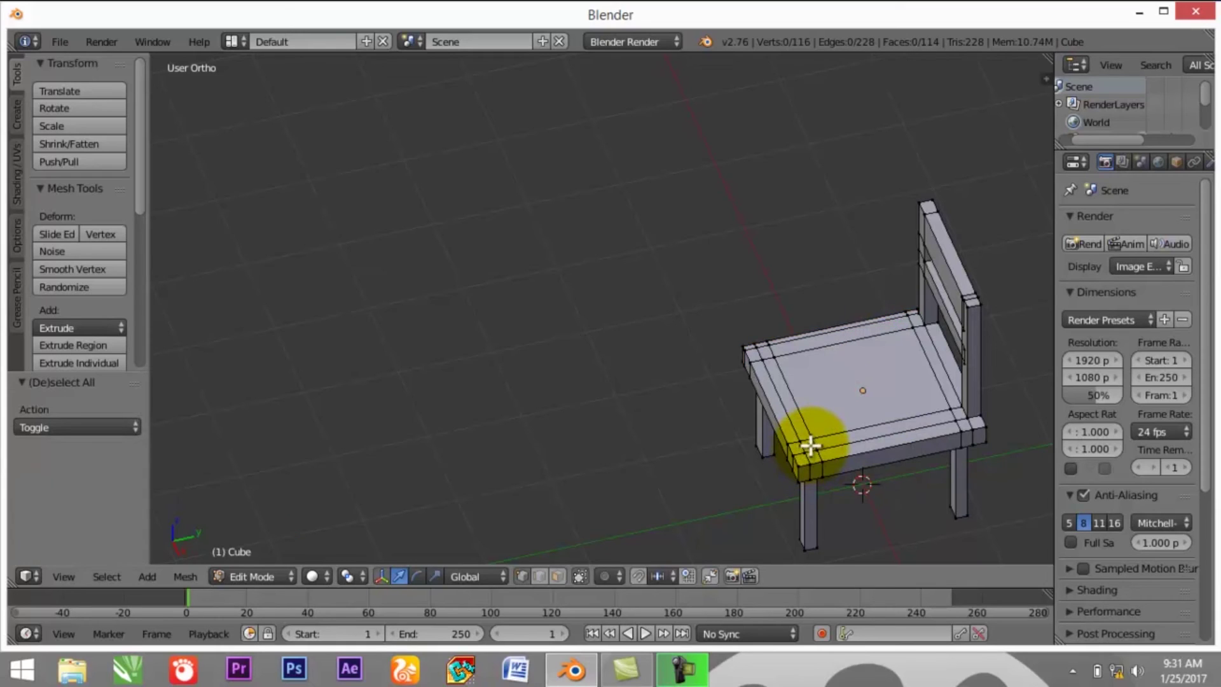
{"action": "right_click", "coordinate": [921, 457], "text": "alt+shift"}
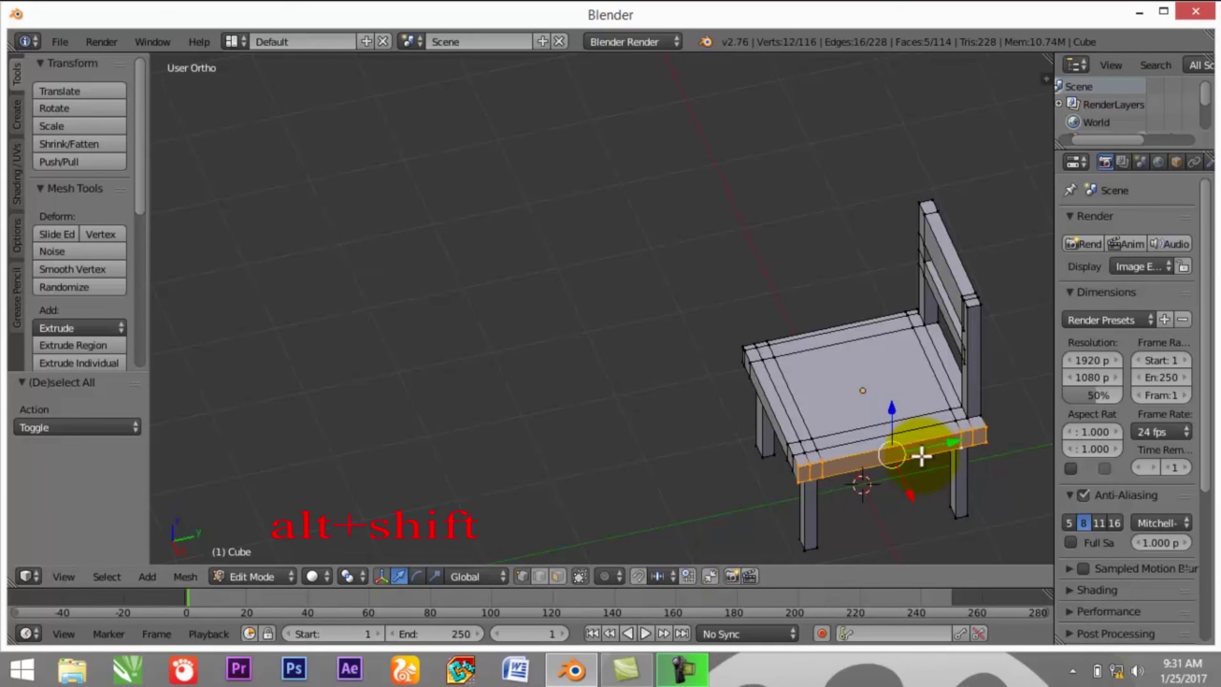
{"action": "middle_click_drag", "start_coordinate": [669, 484], "coordinate": [700, 499]}
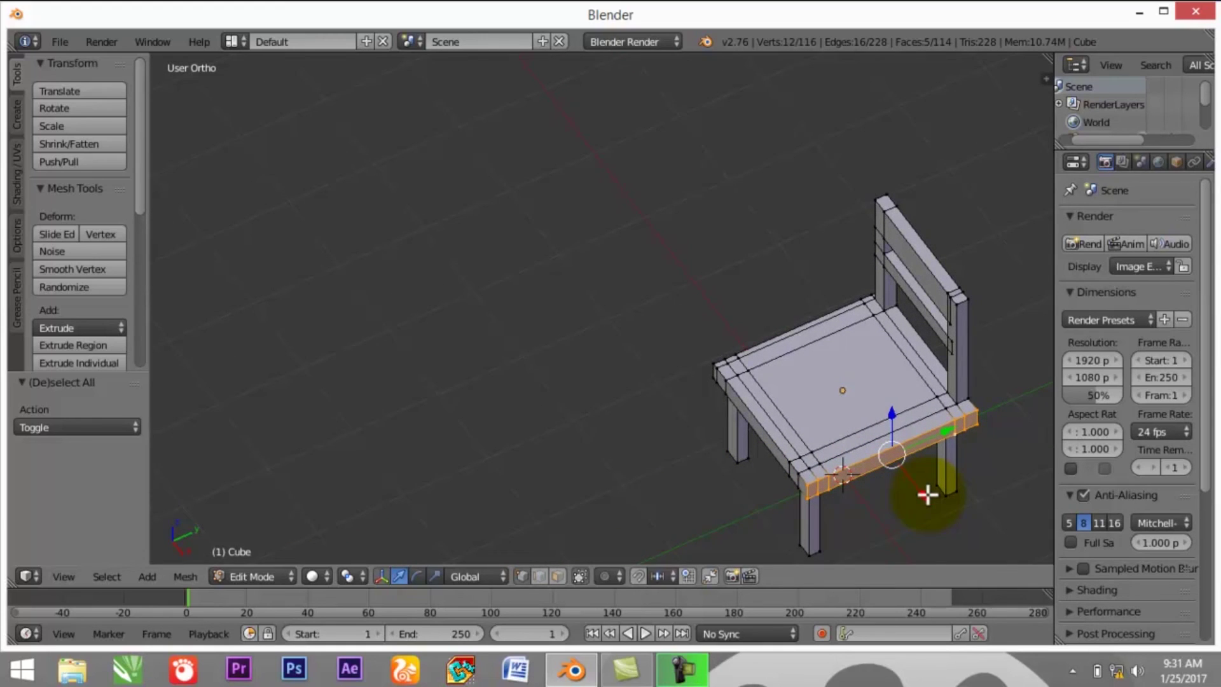
{"action": "key", "text": "g"}
{"action": "key", "text": "x"}
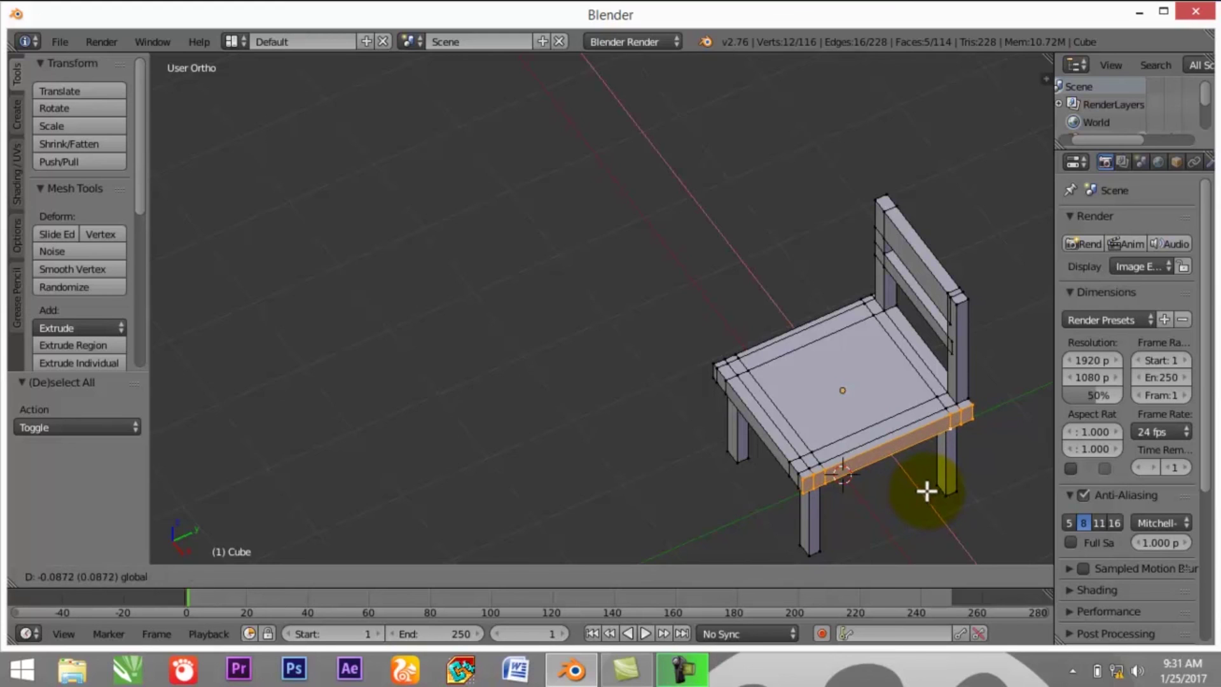
{"action": "left_click", "coordinate": [929, 487]}
{"action": "middle_click_drag", "start_coordinate": [566, 482], "coordinate": [702, 462]}
{"action": "scroll", "coordinate": [704, 462], "scroll_direction": "down", "scroll_amount": 4}
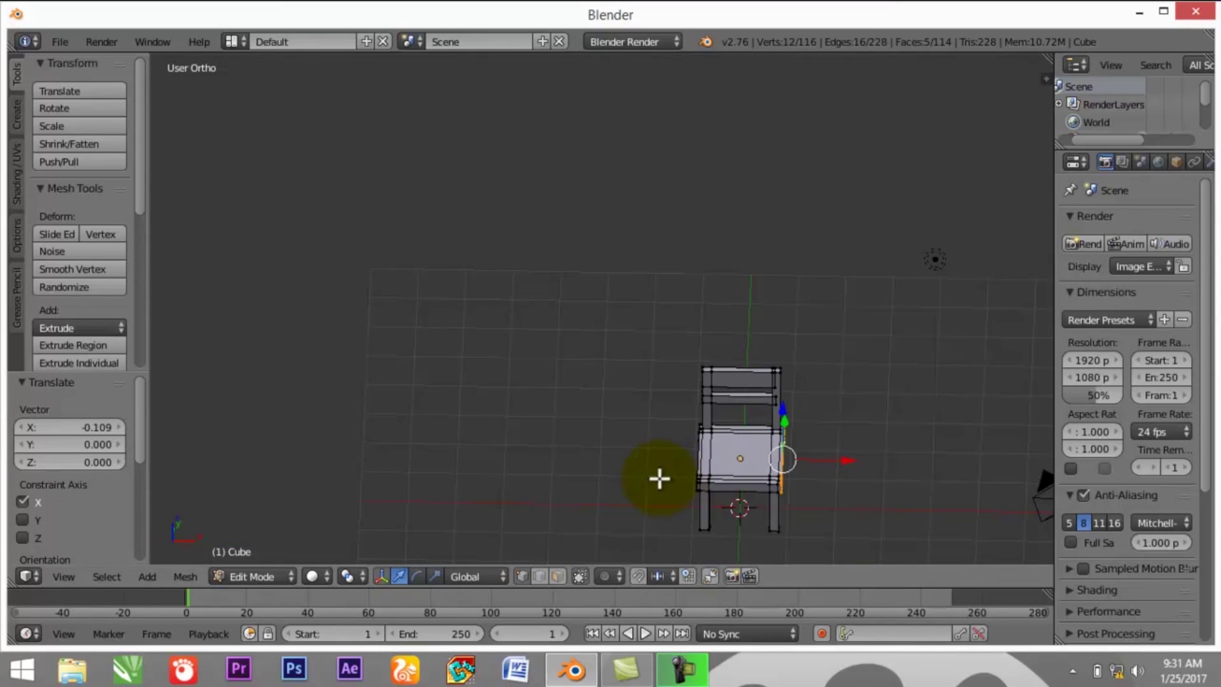